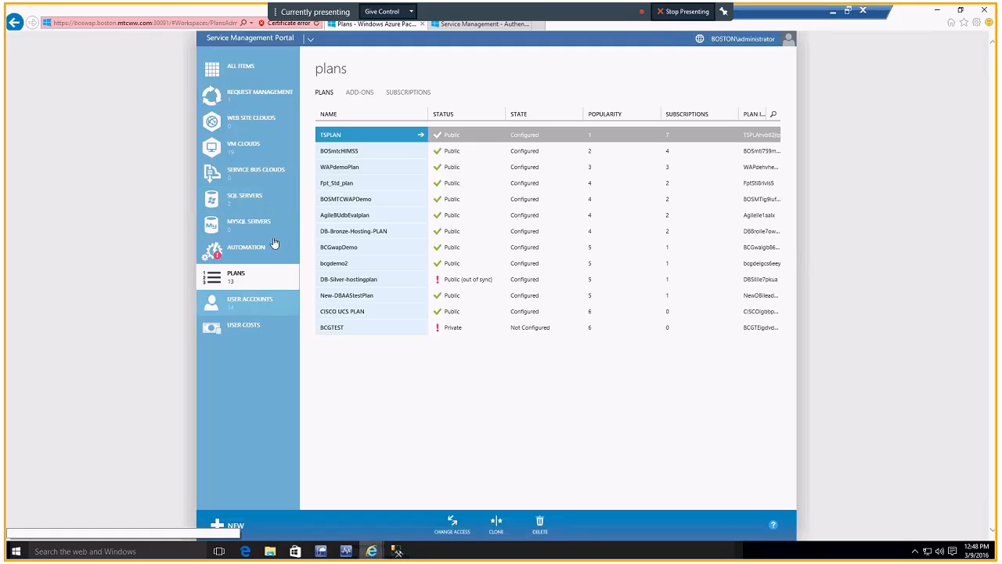
# Step: Examine the SQL server groups offered when registering a hosting server, and the dashboard of the wapsql1,1433 server
pyautogui.click(245, 204)
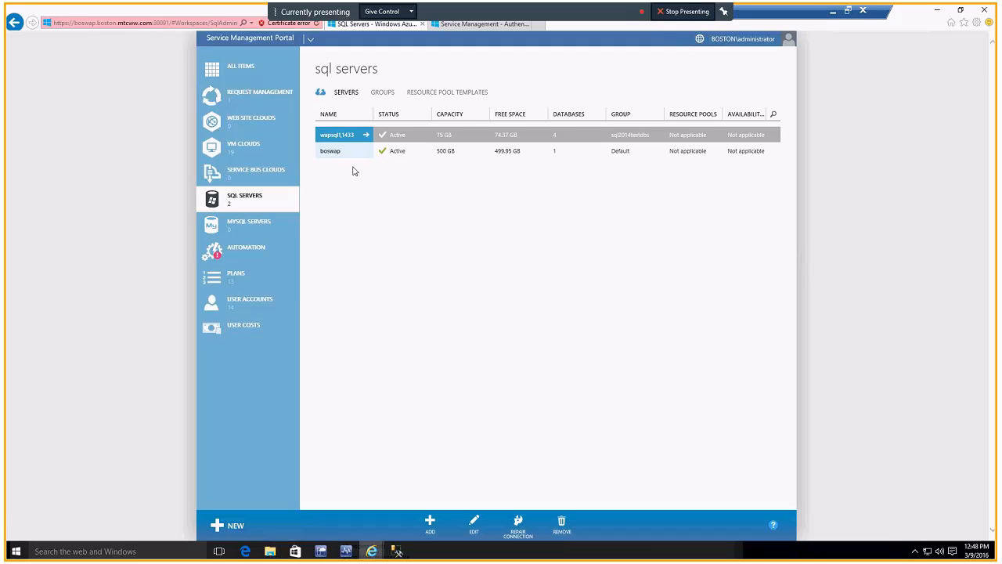
pyautogui.click(433, 522)
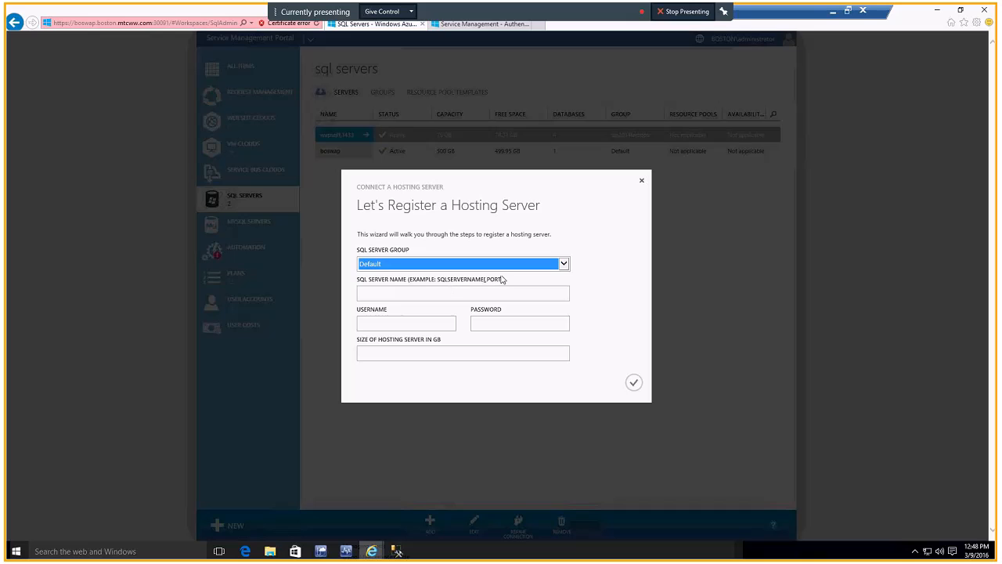
pyautogui.click(556, 266)
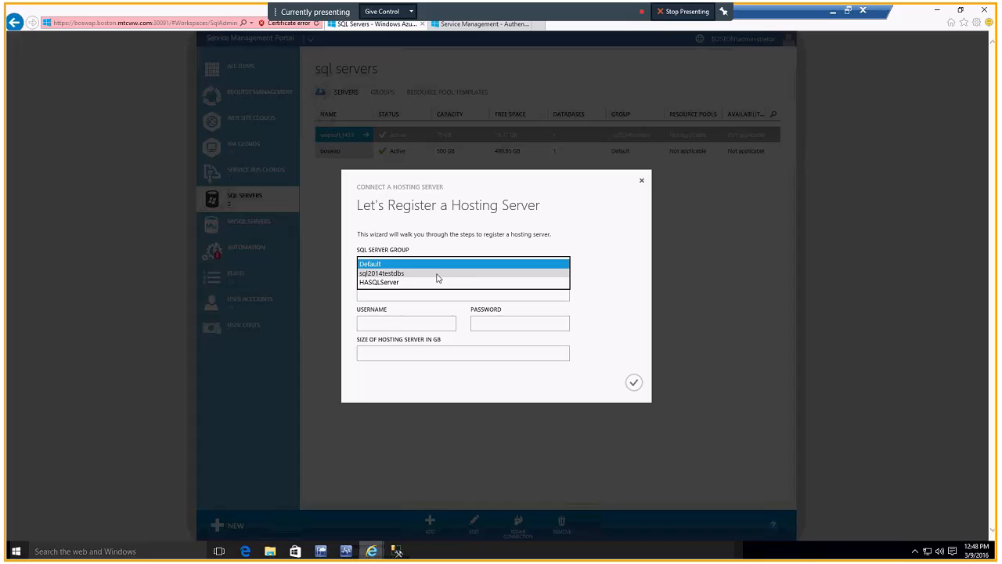
pyautogui.click(642, 183)
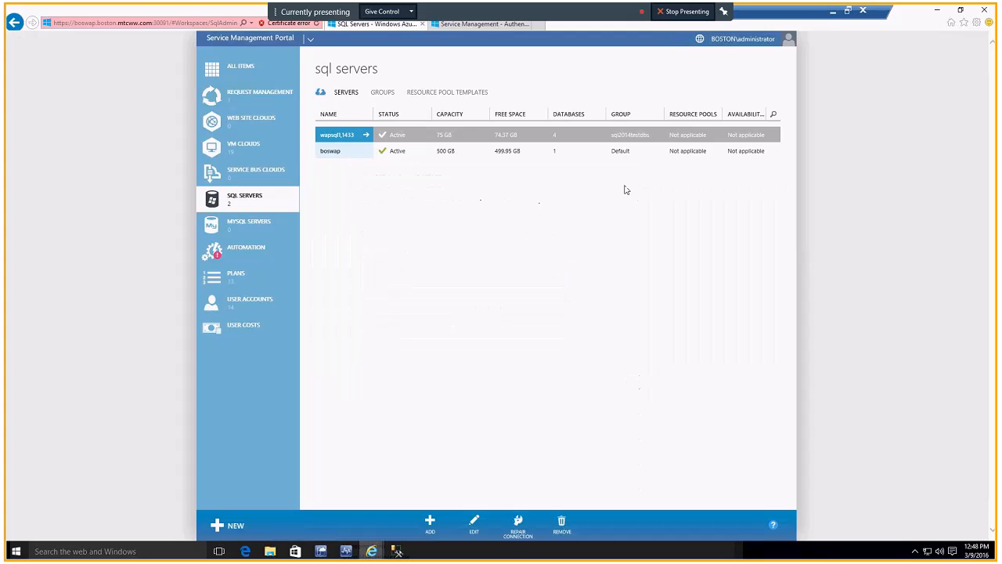
pyautogui.click(361, 137)
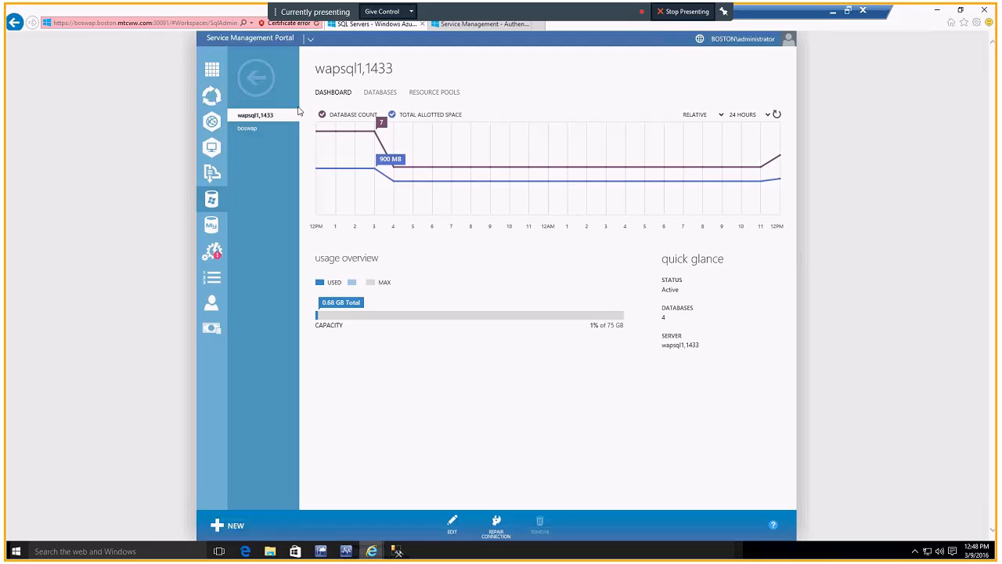
pyautogui.click(259, 79)
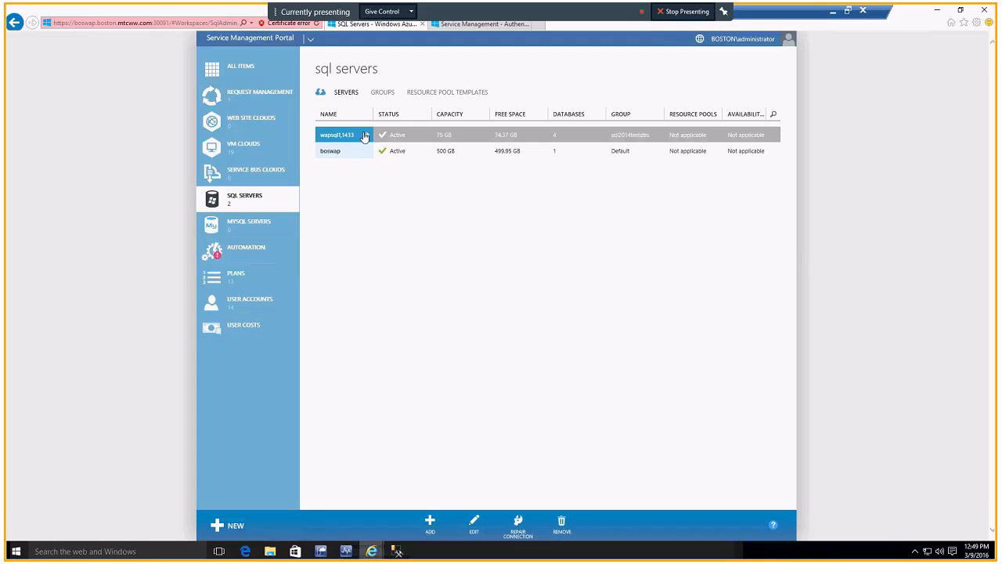
# Step: Start a new hosting plan with the friendly name MTCDEMO
pyautogui.click(245, 282)
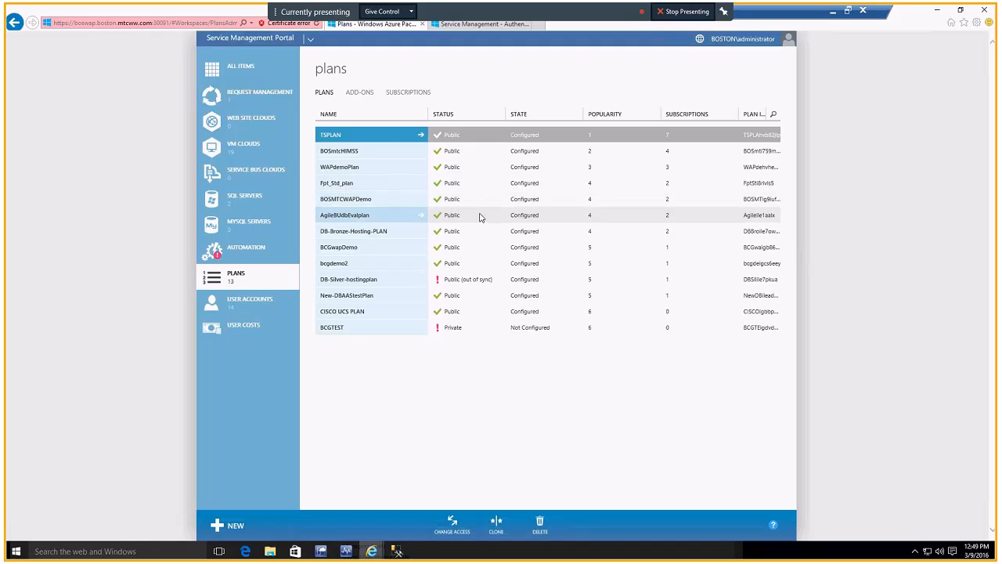
pyautogui.click(611, 225)
pyautogui.click(229, 526)
pyautogui.click(258, 480)
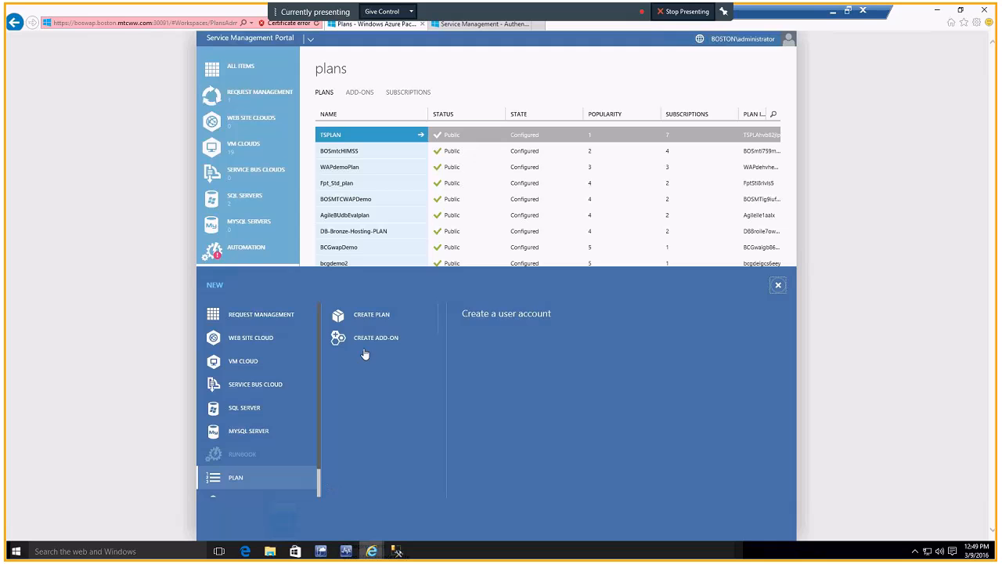
pyautogui.click(379, 310)
pyautogui.write('MTCDEMO')
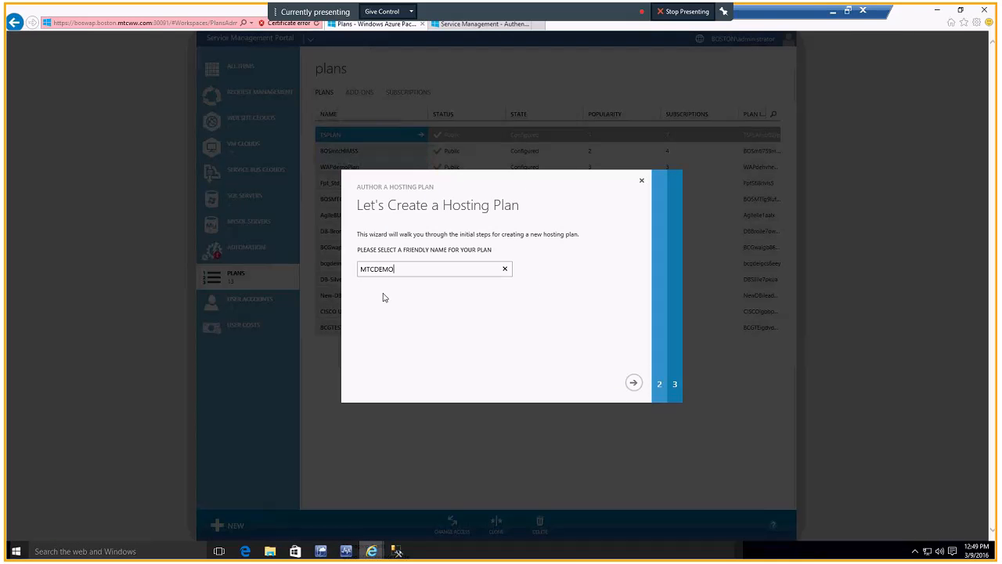
pyautogui.click(630, 386)
pyautogui.click(631, 386)
# Step: Include SQL Servers and Cloud Cruiser as services of the new plan and finish creating it
pyautogui.click(373, 297)
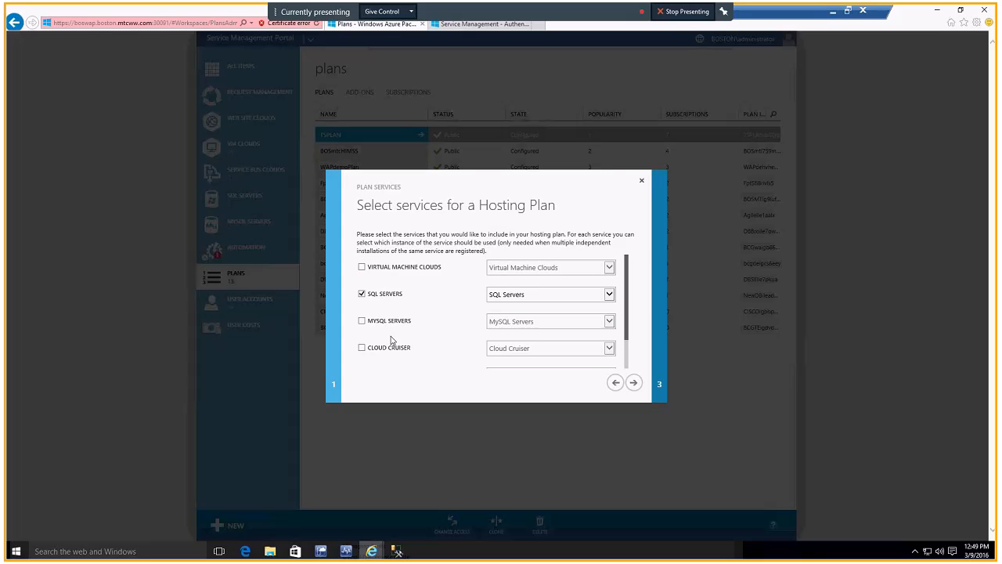
pyautogui.click(363, 347)
pyautogui.click(633, 382)
pyautogui.click(638, 387)
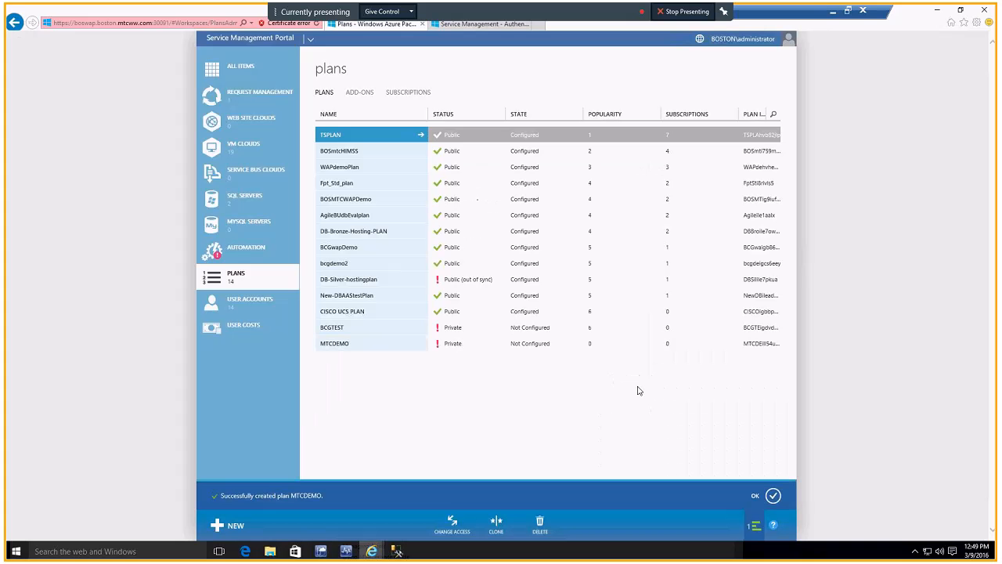
pyautogui.click(772, 494)
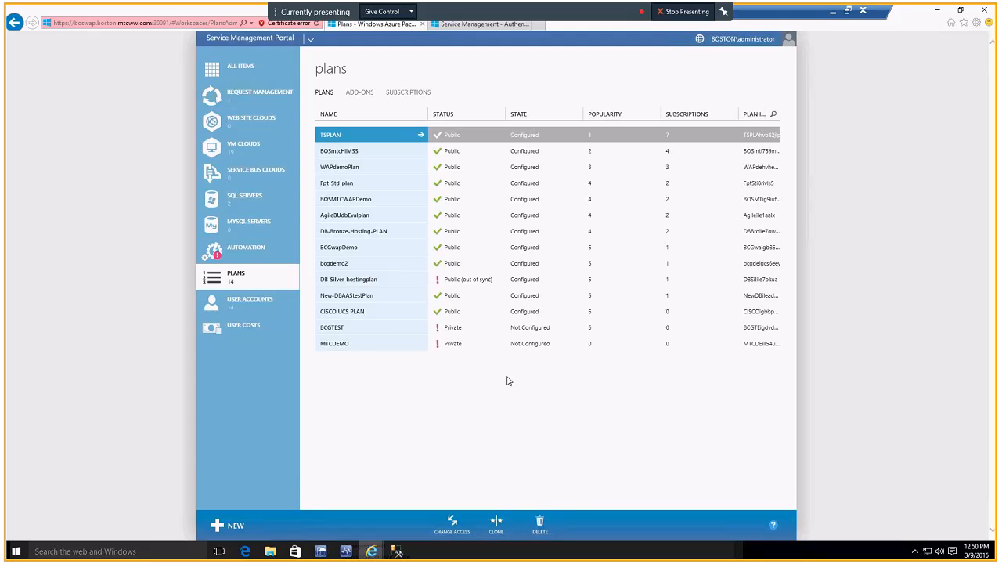
# Step: Start adding a SQL Server group to the MTCDEMO plan's SQL Servers service, choosing the sql2014testdbs group
pyautogui.click(414, 347)
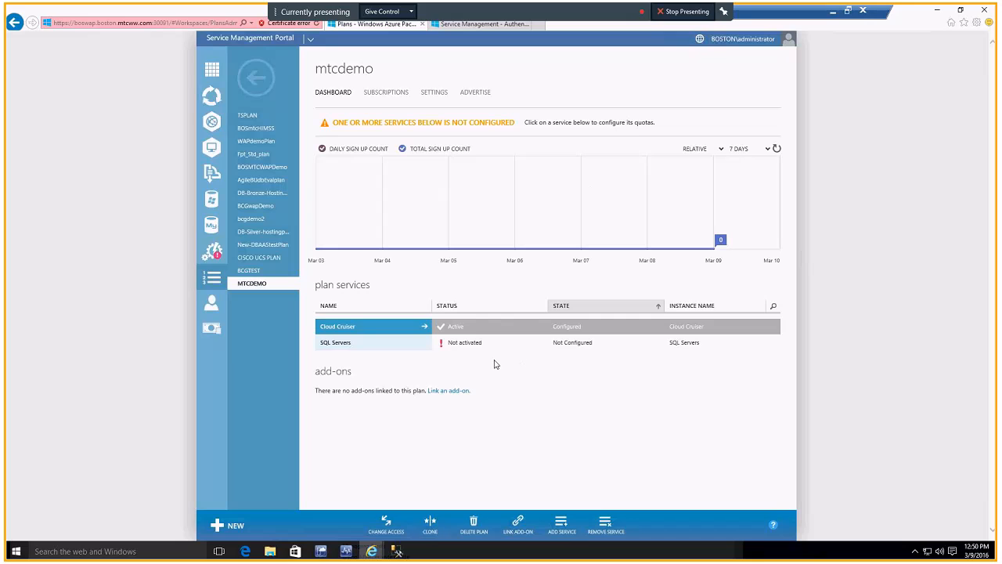
pyautogui.click(417, 347)
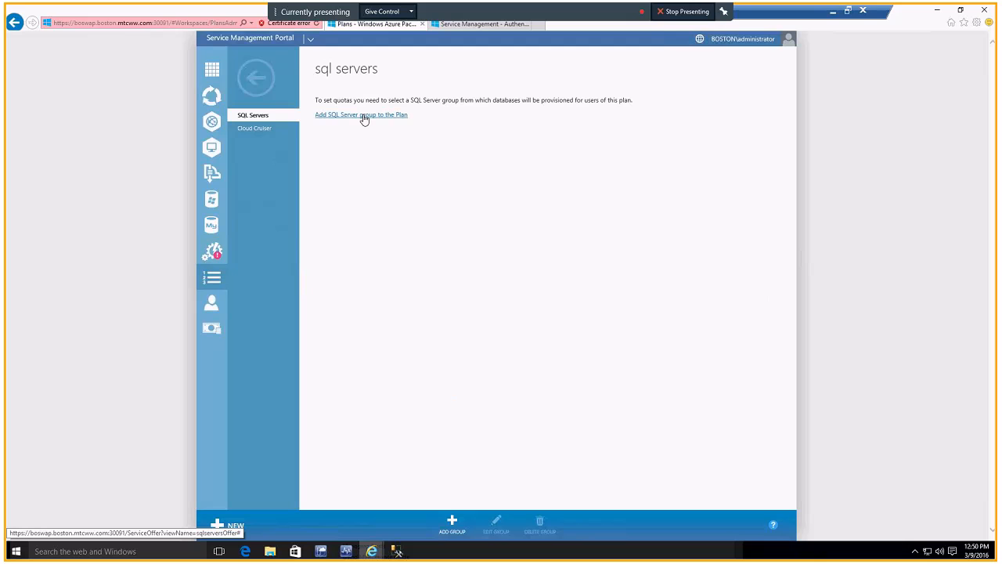
pyautogui.click(363, 115)
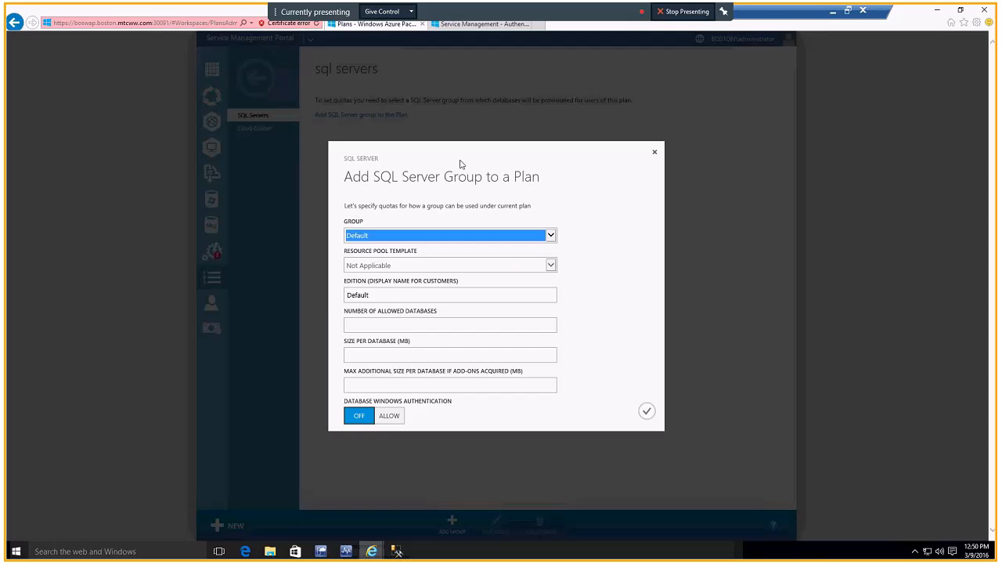
pyautogui.click(552, 235)
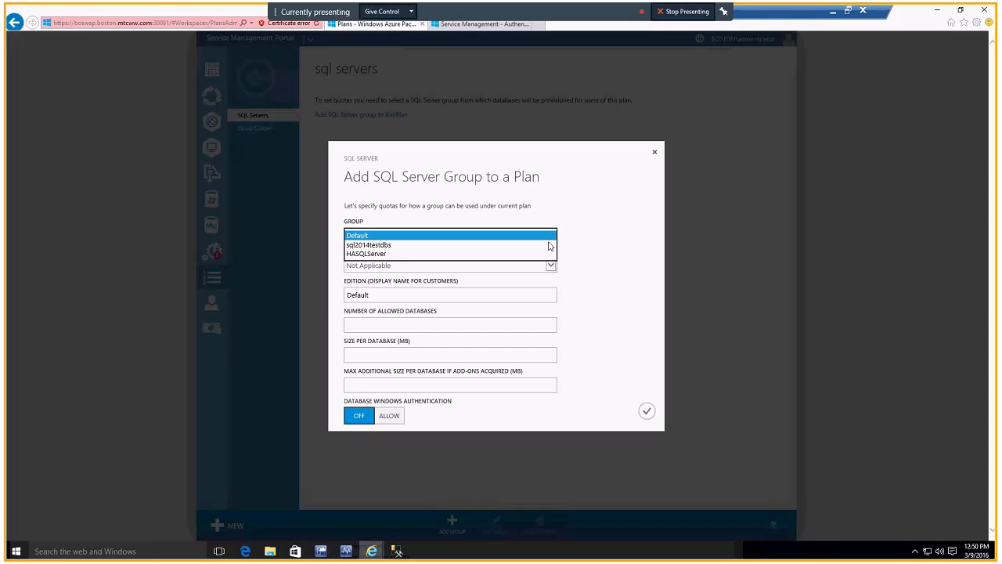
pyautogui.click(386, 246)
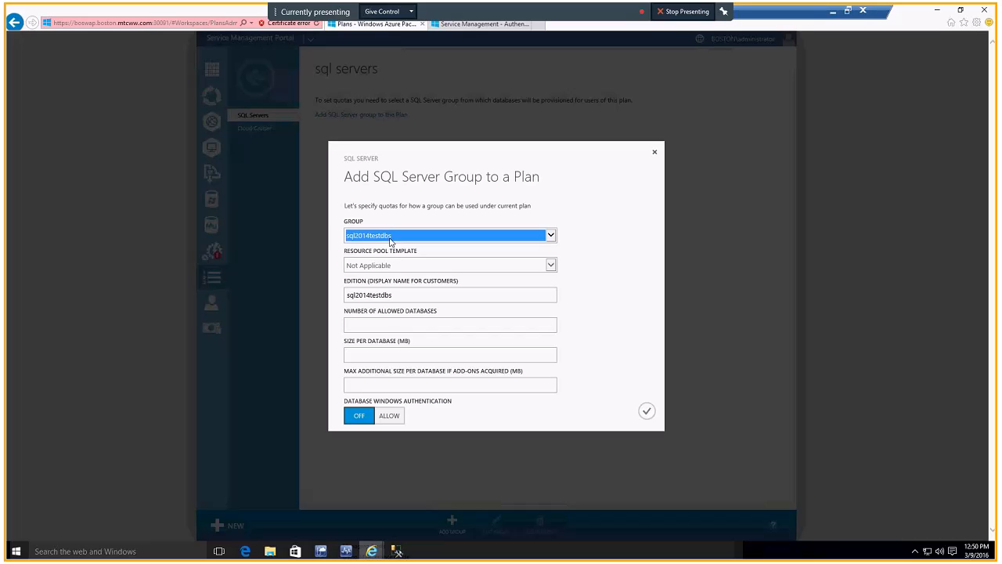
# Step: Set the group quota to 10 databases, 50 MB each and 50 MB maximum additional size, allow Windows authentication, and save the plan
pyautogui.click(398, 325)
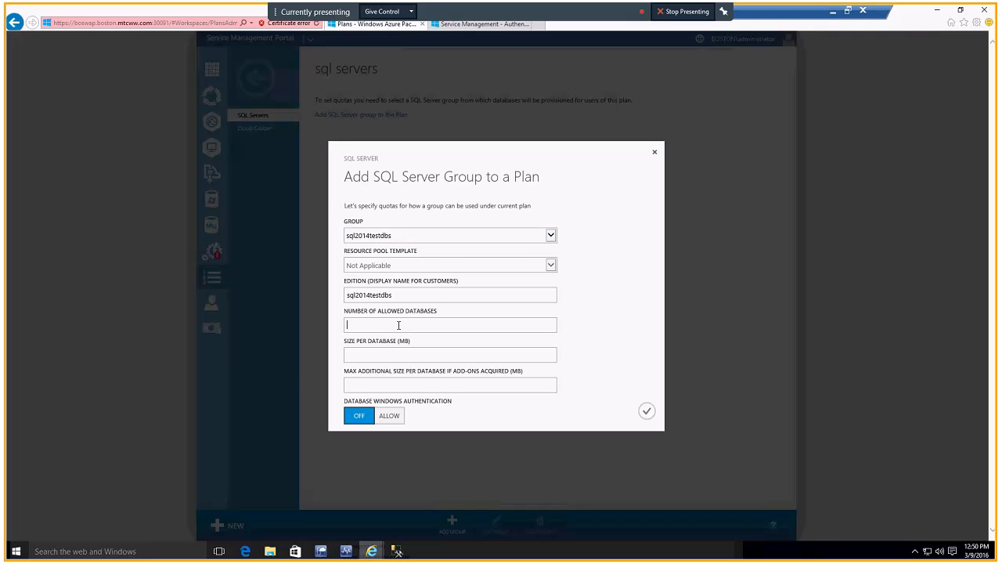
pyautogui.write('10')
pyautogui.click(383, 359)
pyautogui.write('50')
pyautogui.click(384, 385)
pyautogui.write('50')
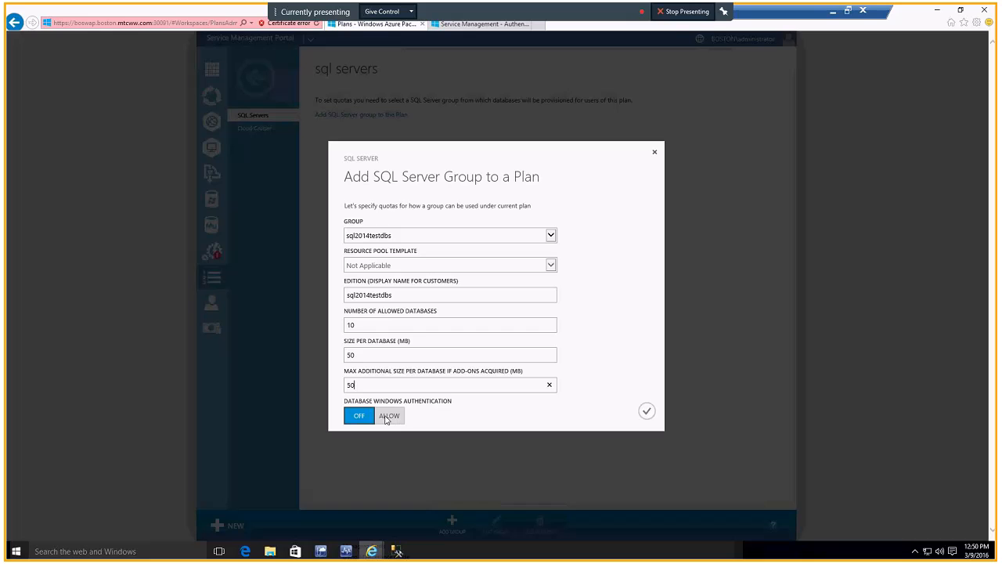
pyautogui.click(388, 418)
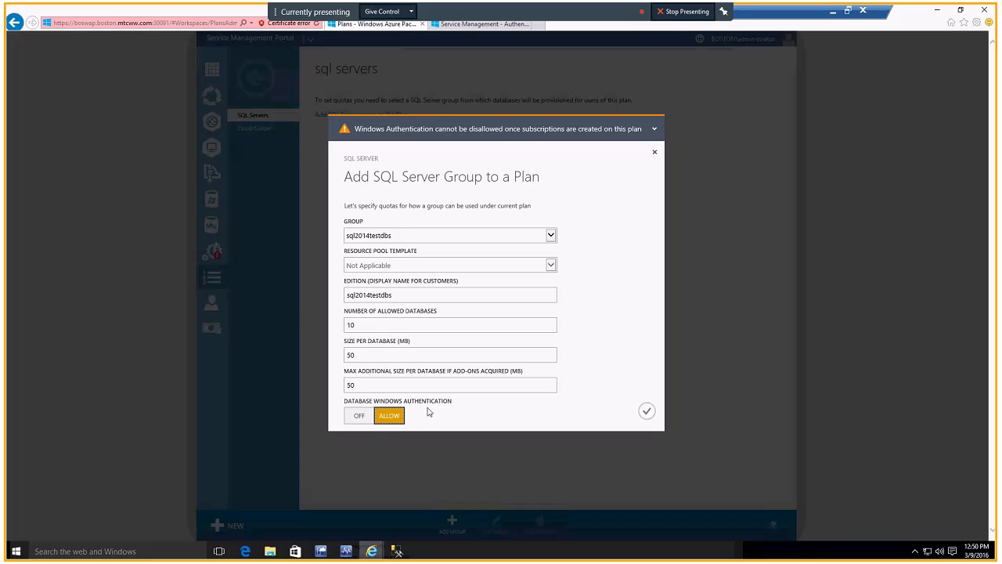
pyautogui.click(647, 412)
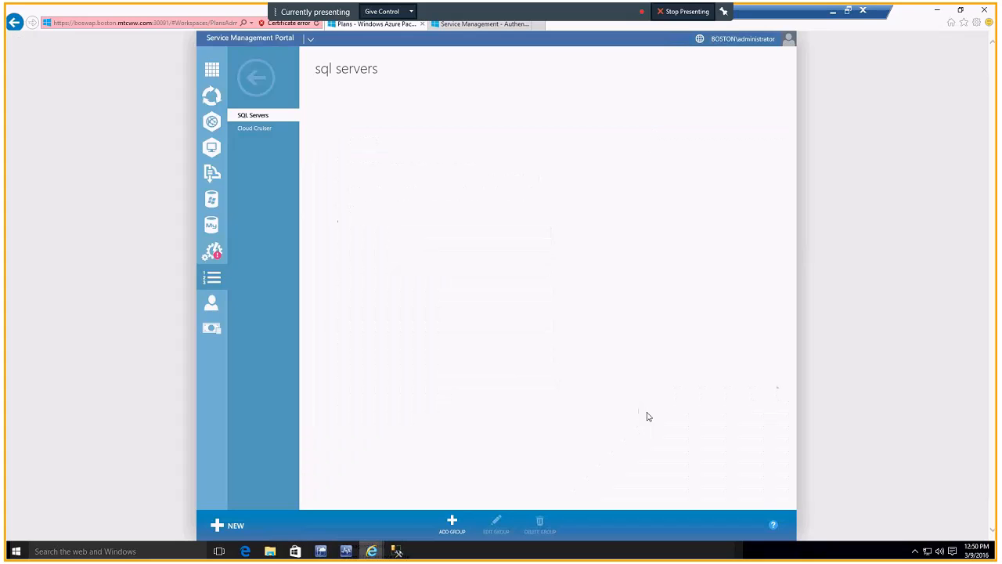
pyautogui.click(539, 519)
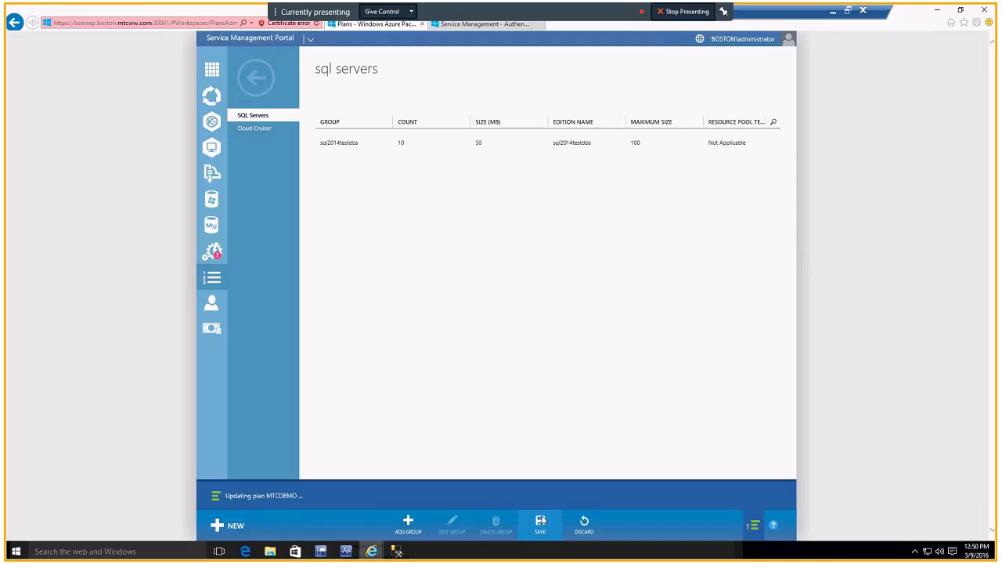
pyautogui.click(771, 498)
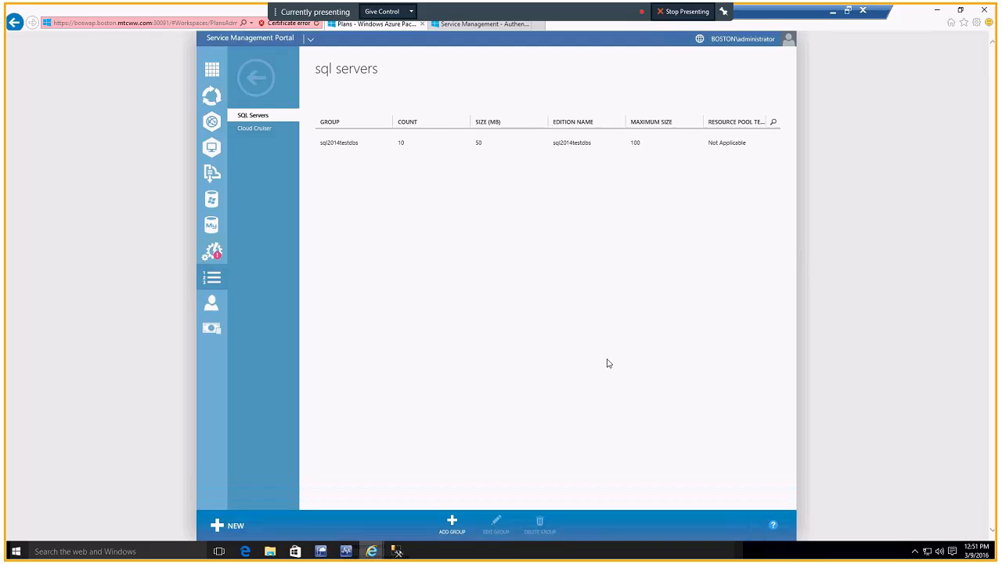
# Step: Return to the MTCDEMO plan's dashboard and change the plan's access to Public
pyautogui.click(263, 94)
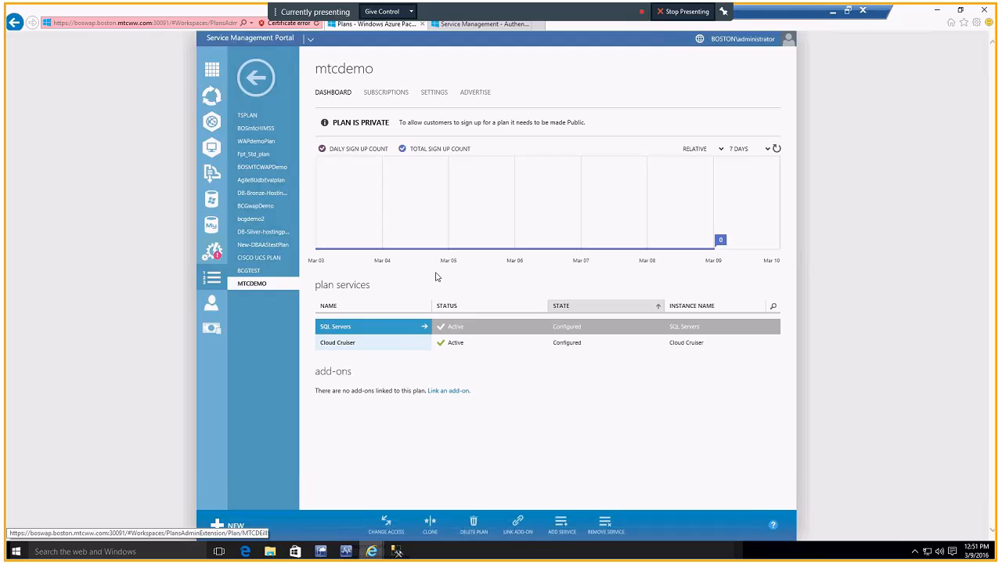
pyautogui.click(399, 524)
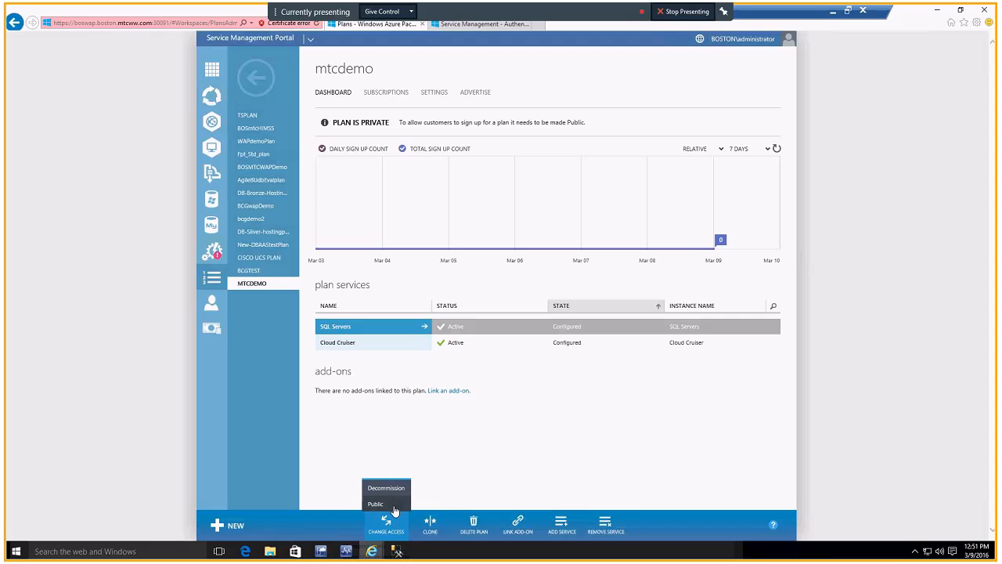
pyautogui.click(376, 504)
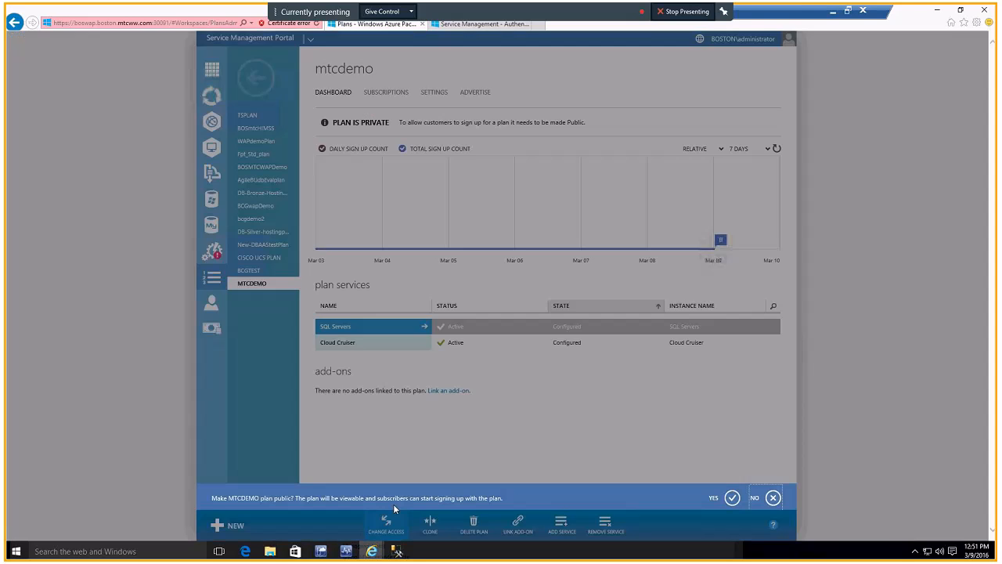
pyautogui.click(731, 495)
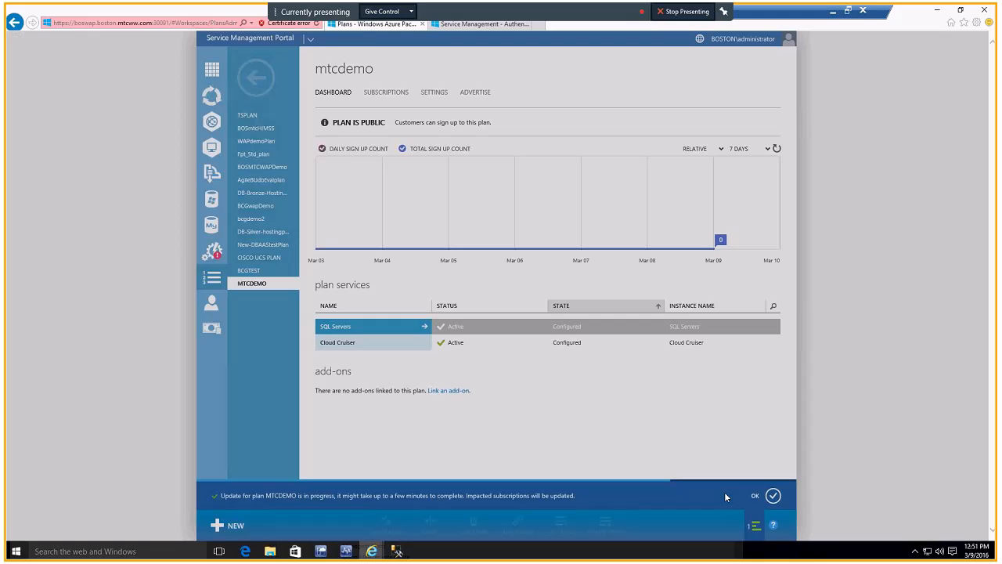
# Step: Switch to the tenant Service Management Portal's login page and sign in with the filled-in account credentials
pyautogui.click(470, 26)
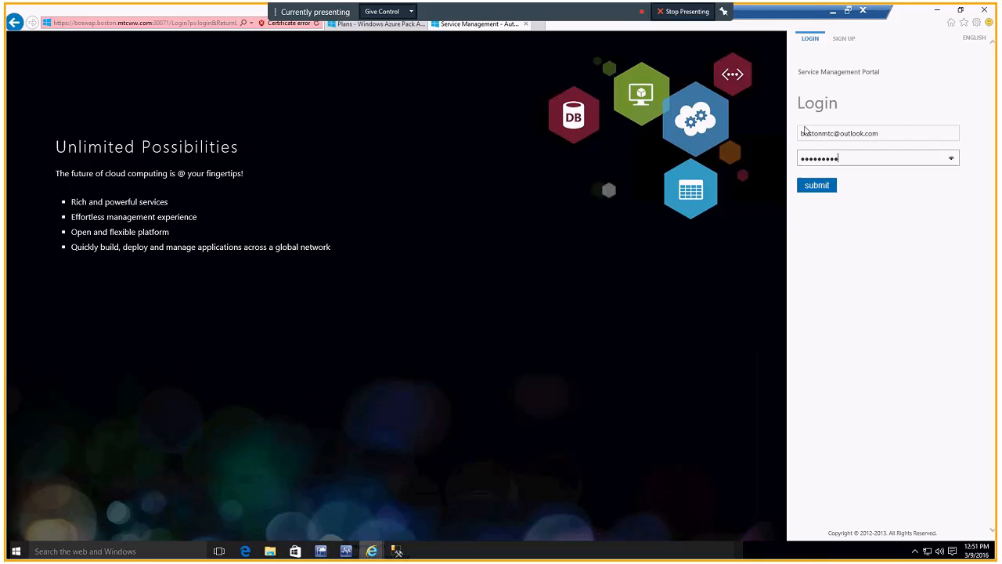
pyautogui.click(816, 186)
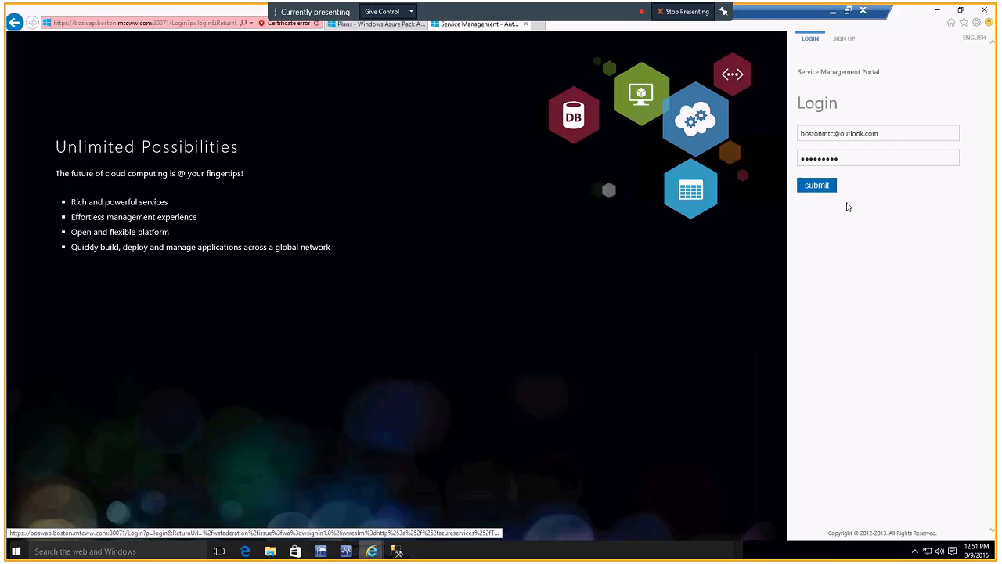
pyautogui.click(817, 192)
pyautogui.click(816, 191)
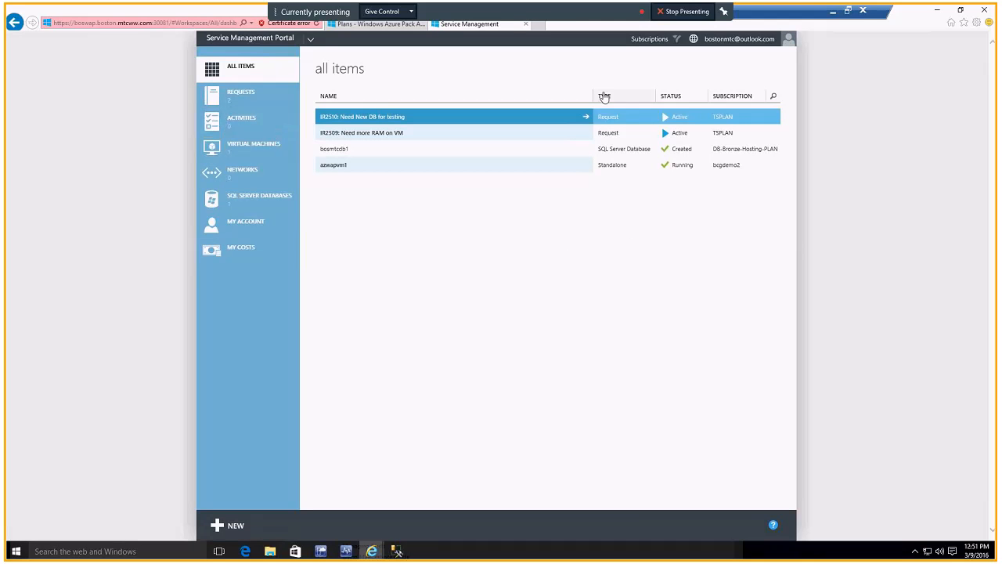
# Step: Examine the account's subscriptions in the subscription filter and the cost summary for each subscription
pyautogui.click(648, 41)
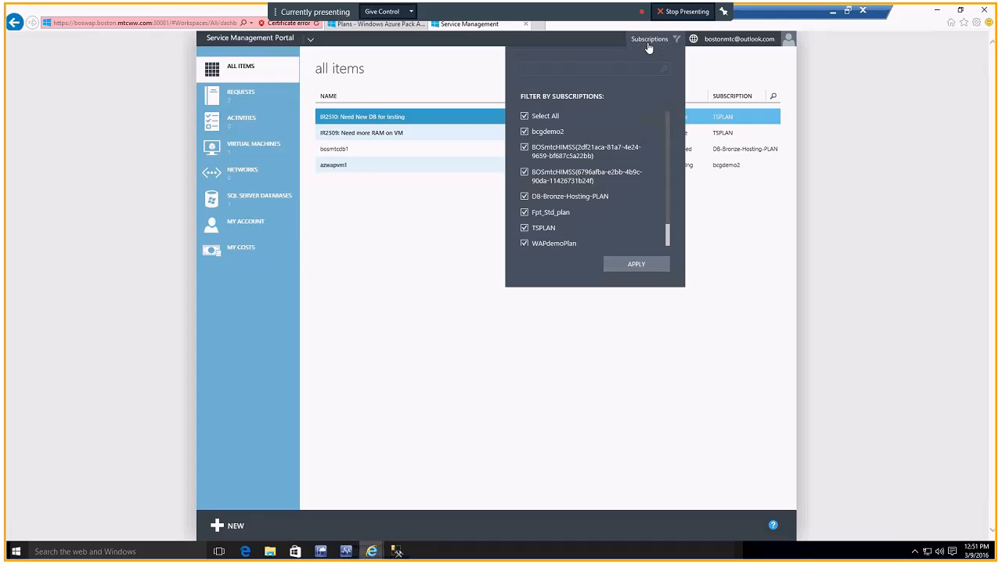
pyautogui.scroll(-1, 671, 208)
pyautogui.scroll(1, 664, 155)
pyautogui.scroll(-1, 666, 190)
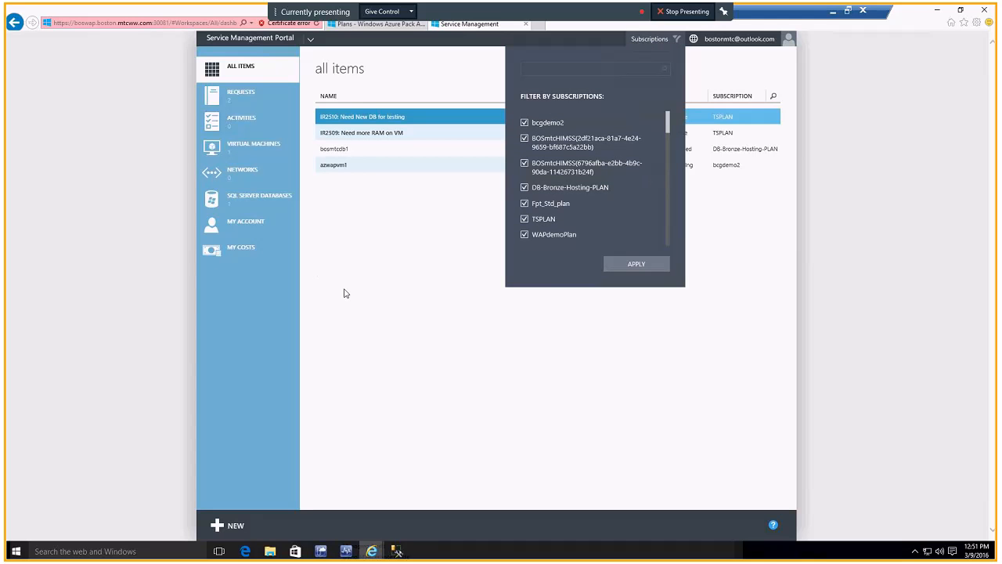
pyautogui.click(235, 250)
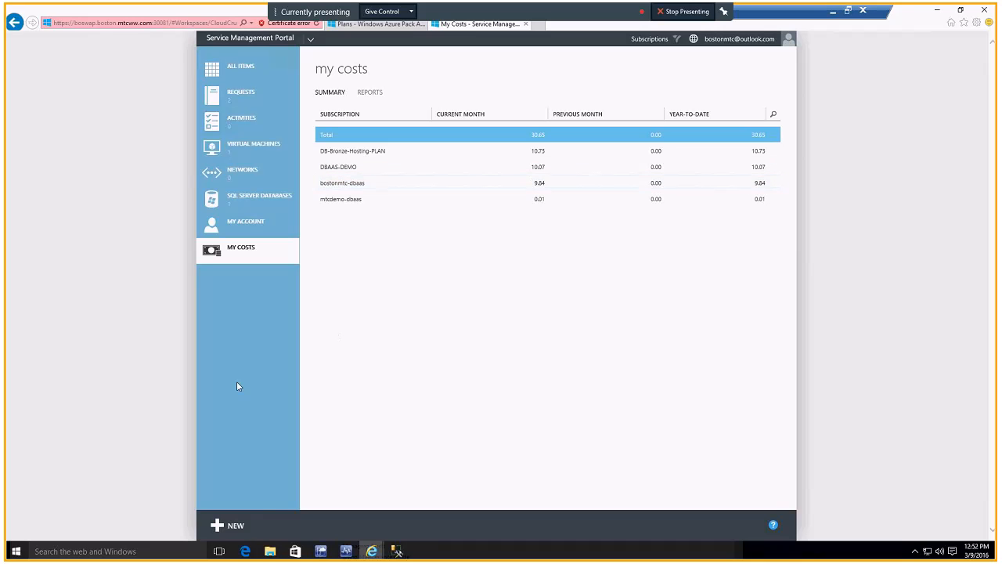
# Step: Add a new subscription to the MTCDEMO plan for the tenant account
pyautogui.click(229, 526)
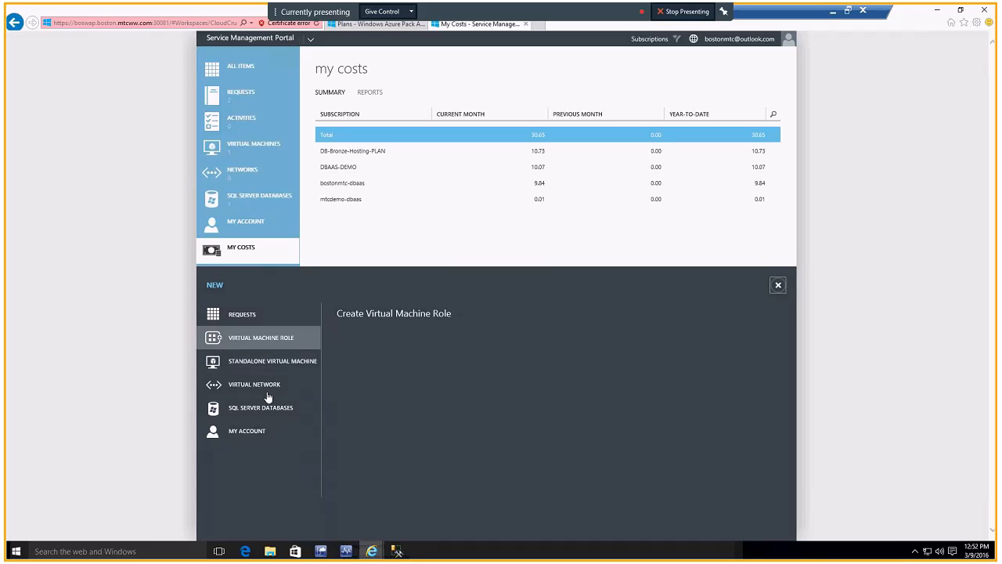
pyautogui.click(255, 432)
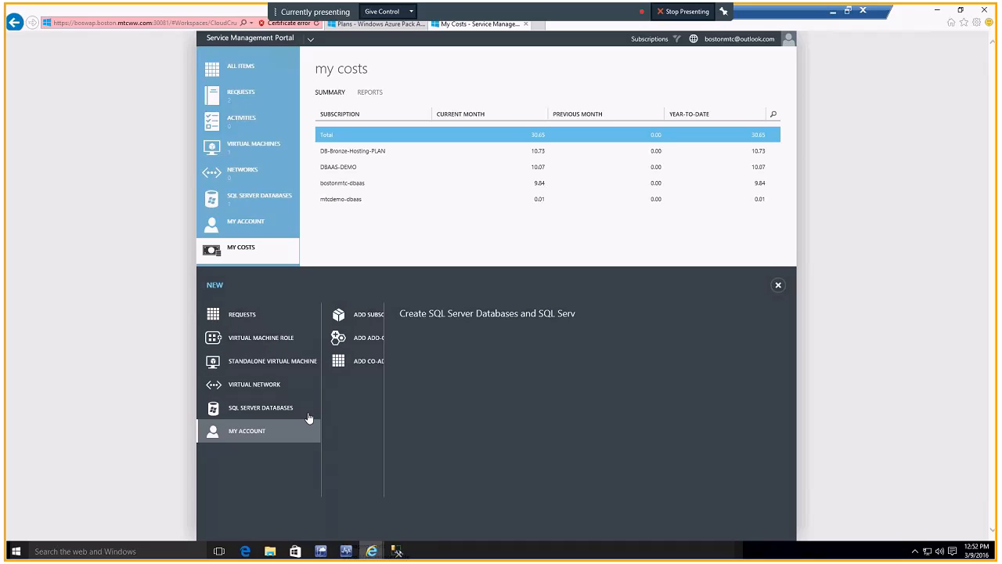
pyautogui.click(367, 314)
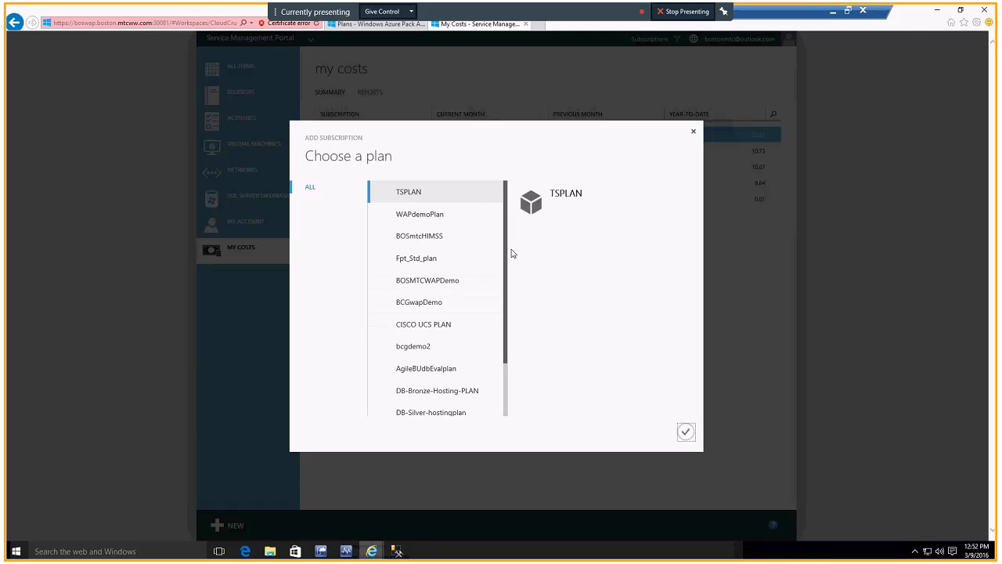
pyautogui.moveTo(505, 271); pyautogui.dragTo(454, 394)
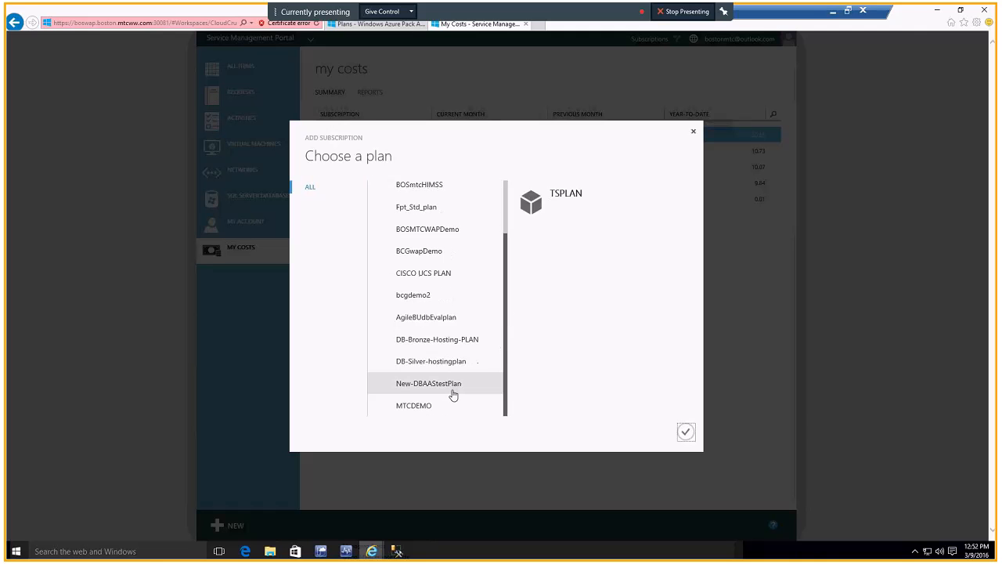
pyautogui.click(433, 405)
pyautogui.click(685, 431)
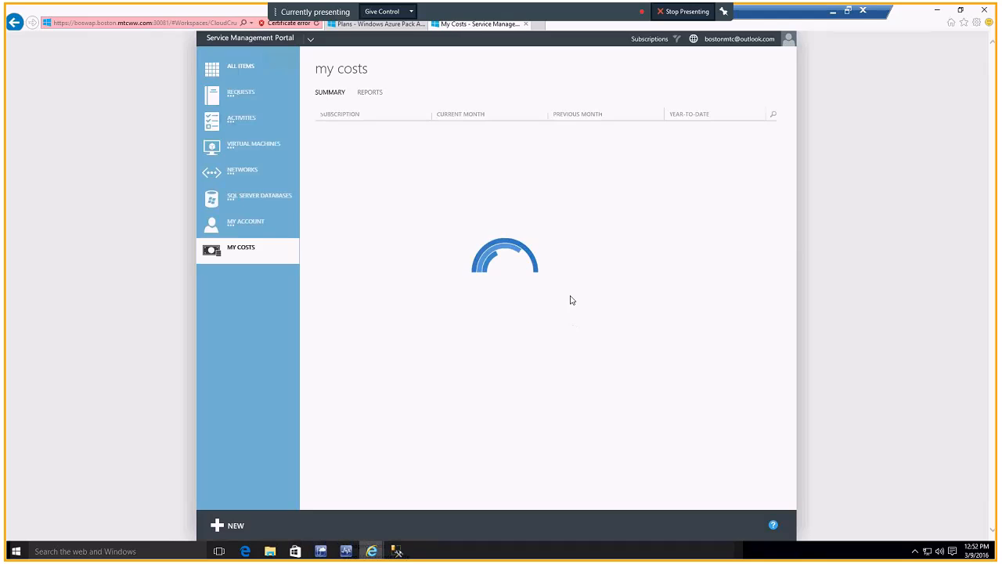
# Step: Filter the tenant portal by subscription so that only MTCDEMO is included, and apply the filter
pyautogui.click(650, 41)
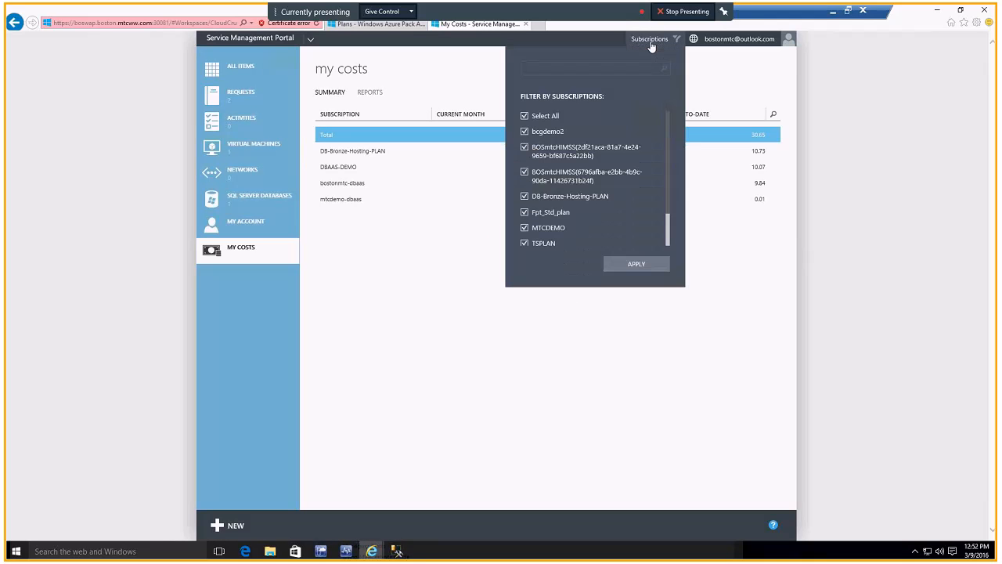
pyautogui.click(525, 116)
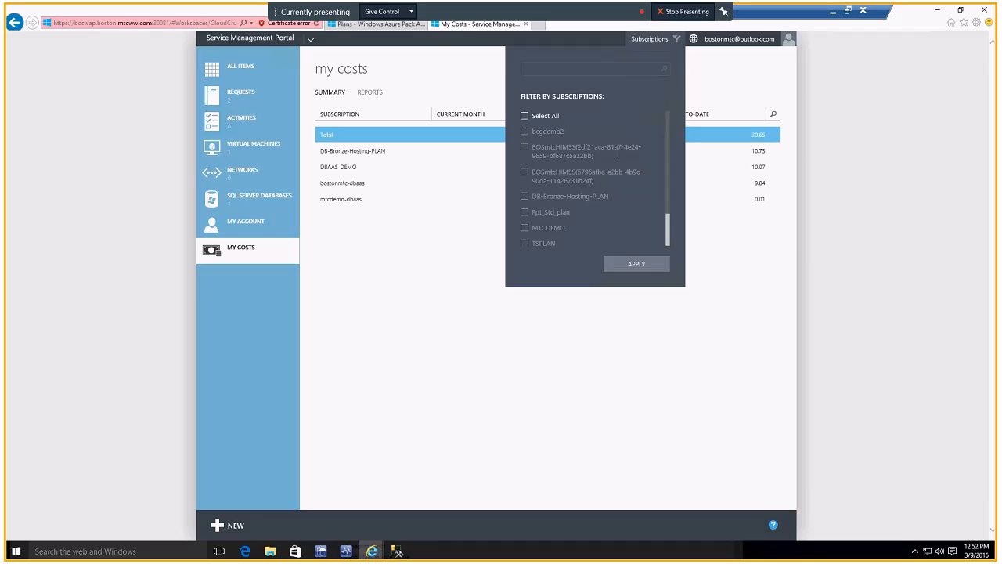
pyautogui.scroll(-2, 666, 165)
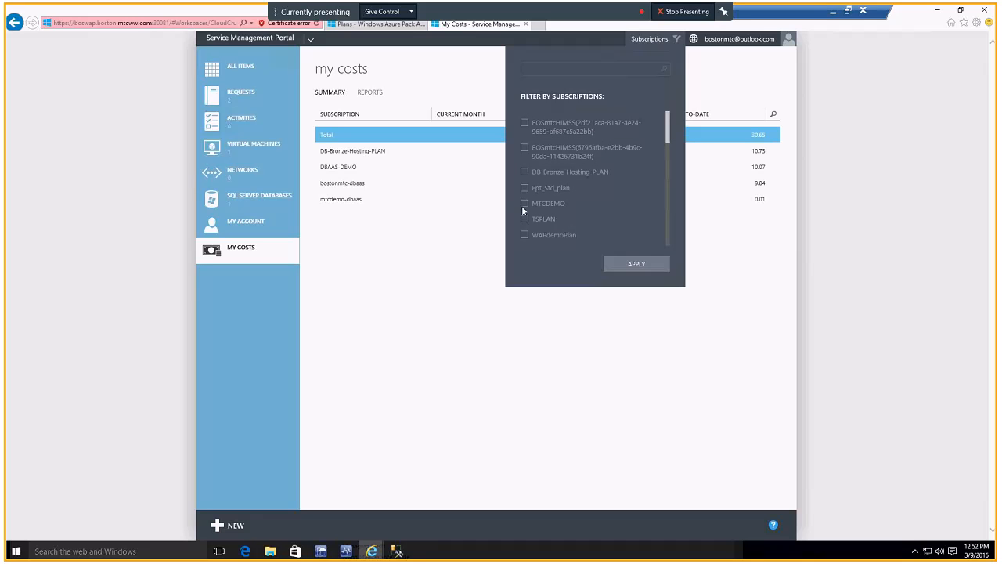
pyautogui.click(523, 204)
pyautogui.click(628, 263)
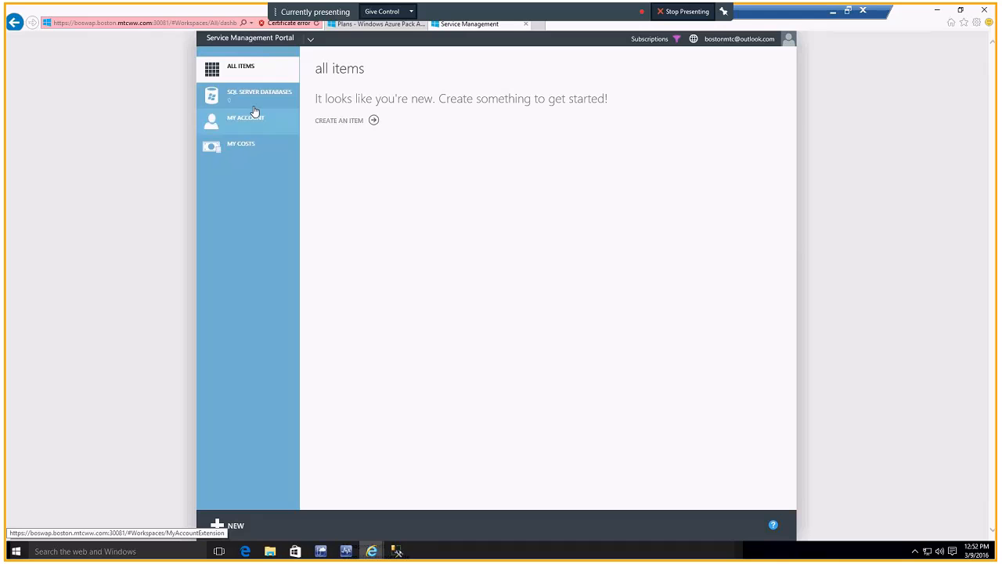
# Step: Start creating a SQL Server database named mtcdemodb in the sql2014testdbs edition and continue to its credentials
pyautogui.click(353, 124)
pyautogui.click(258, 317)
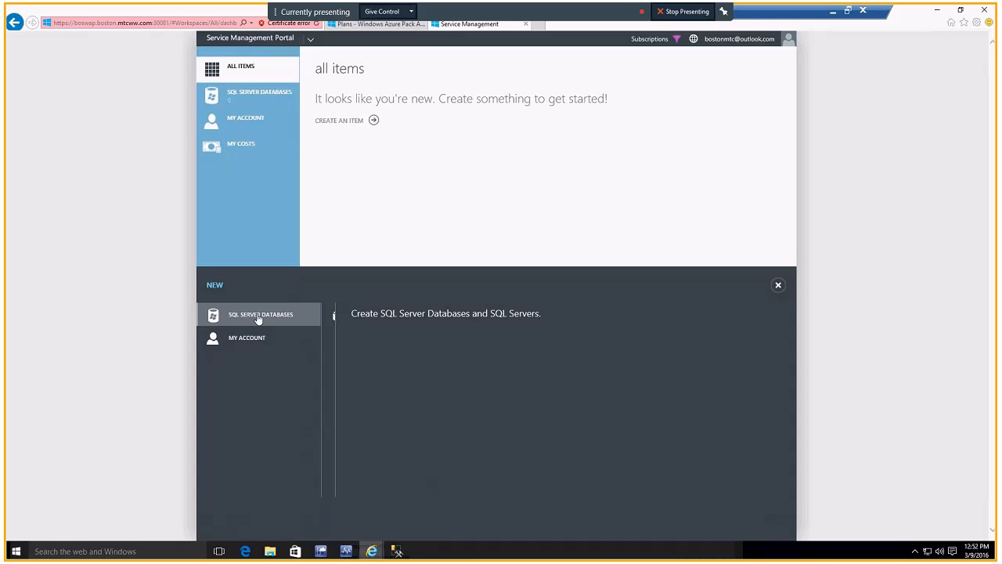
pyautogui.click(368, 318)
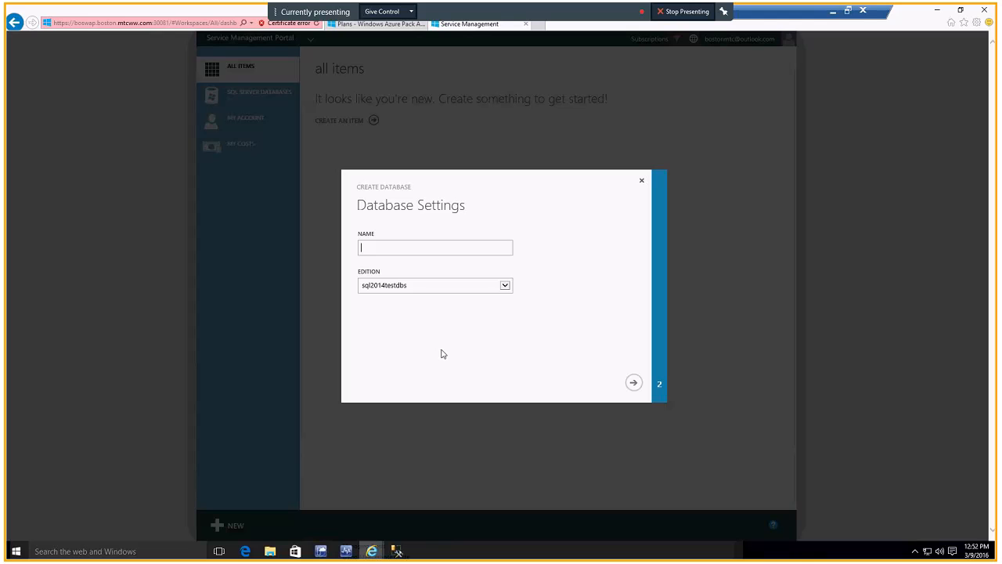
pyautogui.write('mtcdemodb')
pyautogui.click(631, 384)
# Step: Keep SQL Authentication as the database's authentication model and set the admin name to mtcdemoadmin
pyautogui.click(468, 252)
pyautogui.click(469, 258)
pyautogui.click(505, 249)
pyautogui.click(479, 245)
pyautogui.click(407, 283)
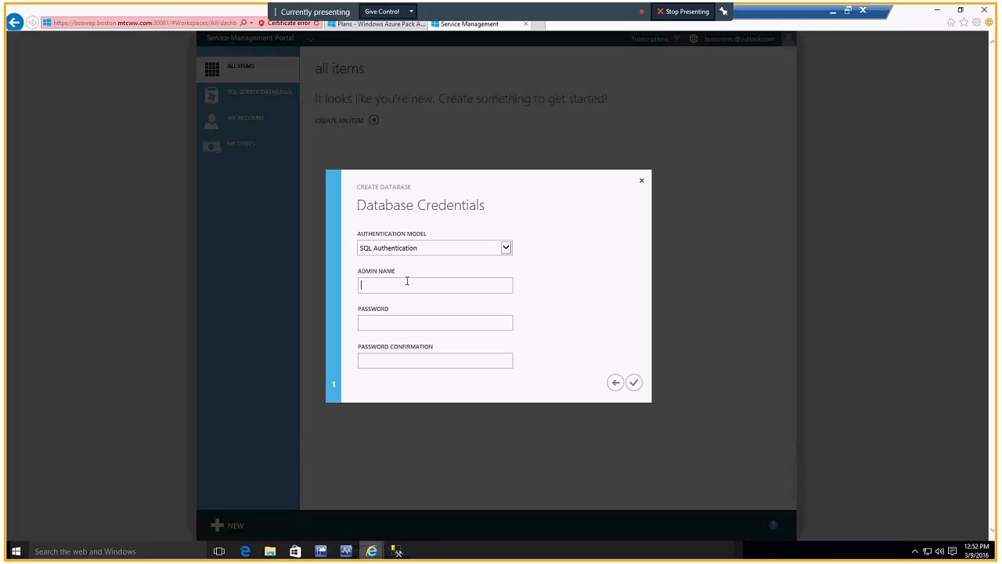
pyautogui.write('mtcdemoadmin')
# Step: Enter the admin password in the Password and Password Confirmation fields and create the database
pyautogui.click(427, 323)
pyautogui.write('••••••••••')
pyautogui.press('Tab')
pyautogui.write('•')
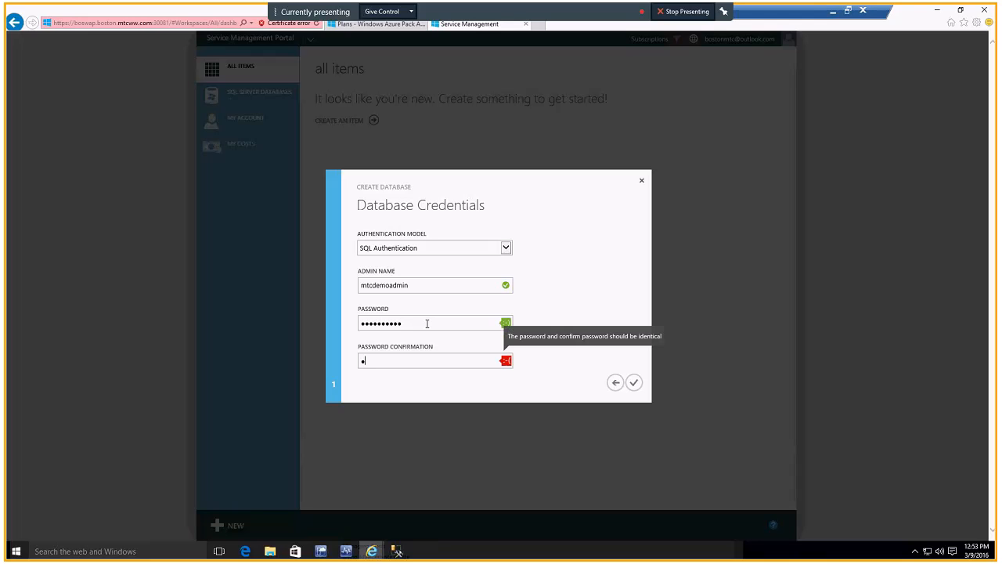
pyautogui.write('•••••••••')
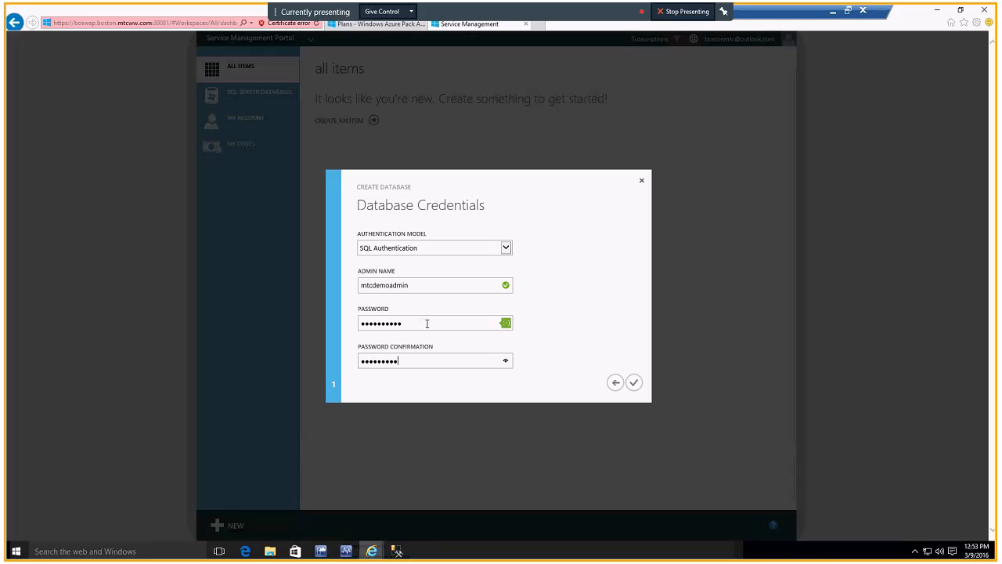
pyautogui.click(634, 383)
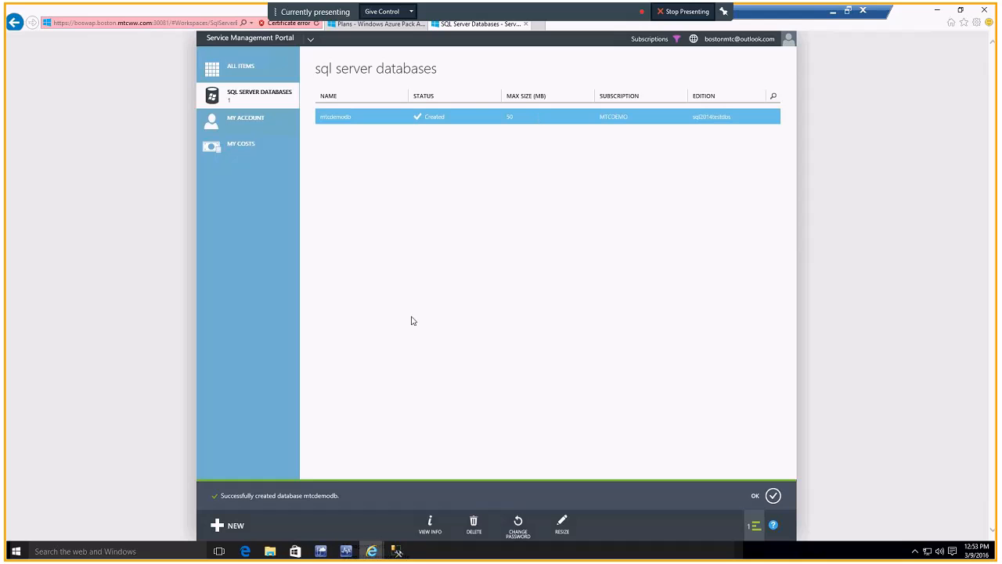
# Step: Review mtcdemodb's connection information and its password-change and resize options without changing anything
pyautogui.click(437, 529)
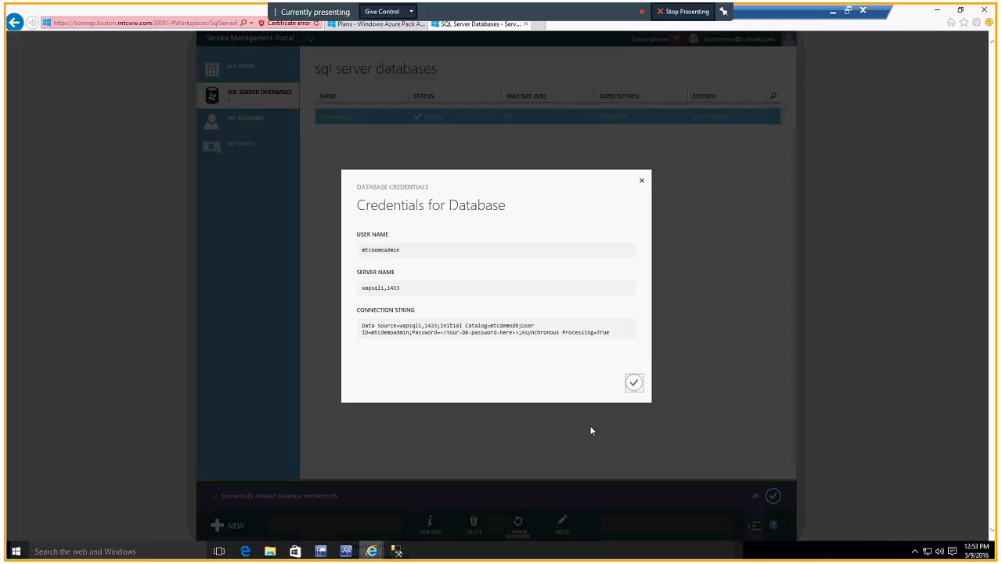
pyautogui.click(632, 383)
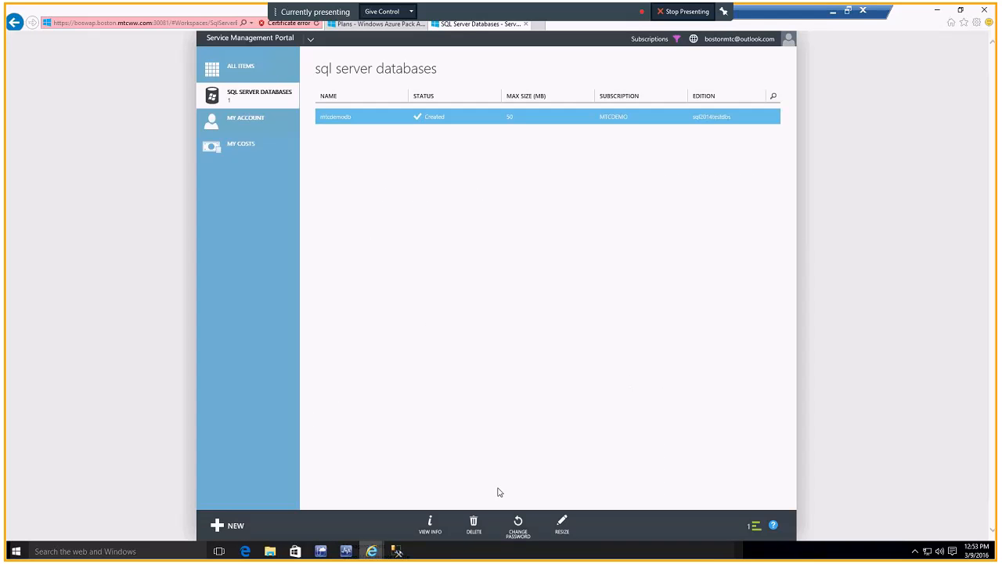
pyautogui.click(518, 525)
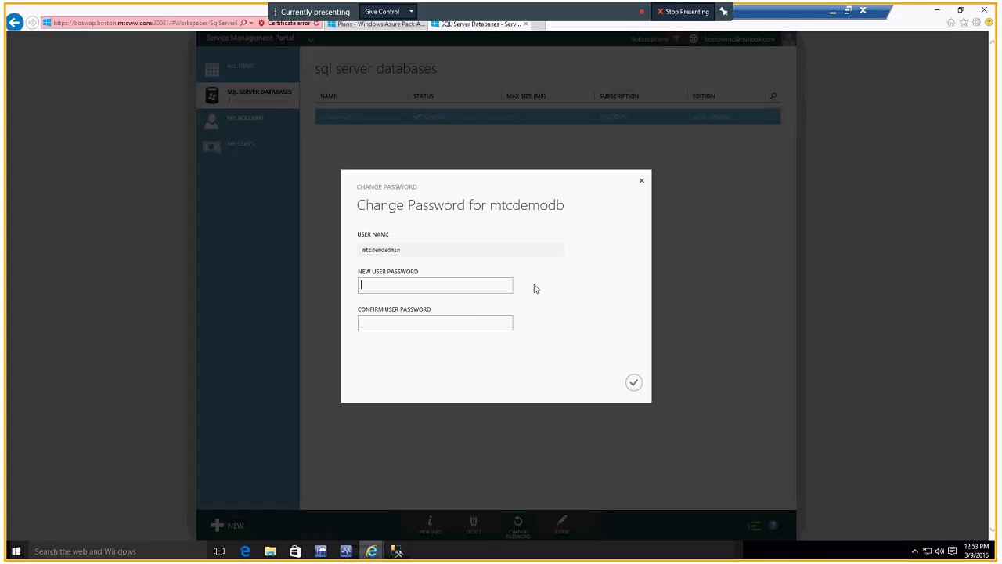
pyautogui.click(642, 181)
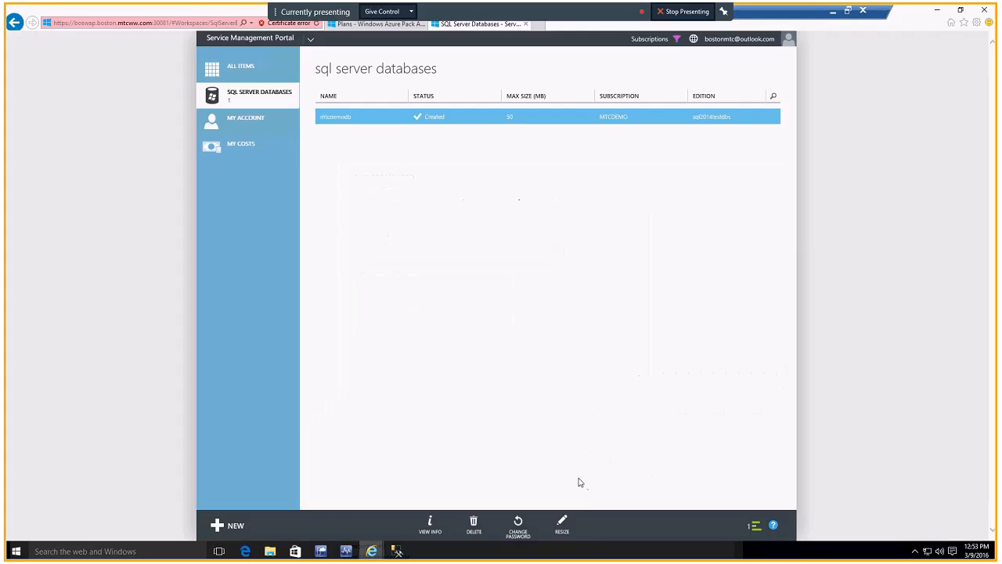
pyautogui.click(564, 525)
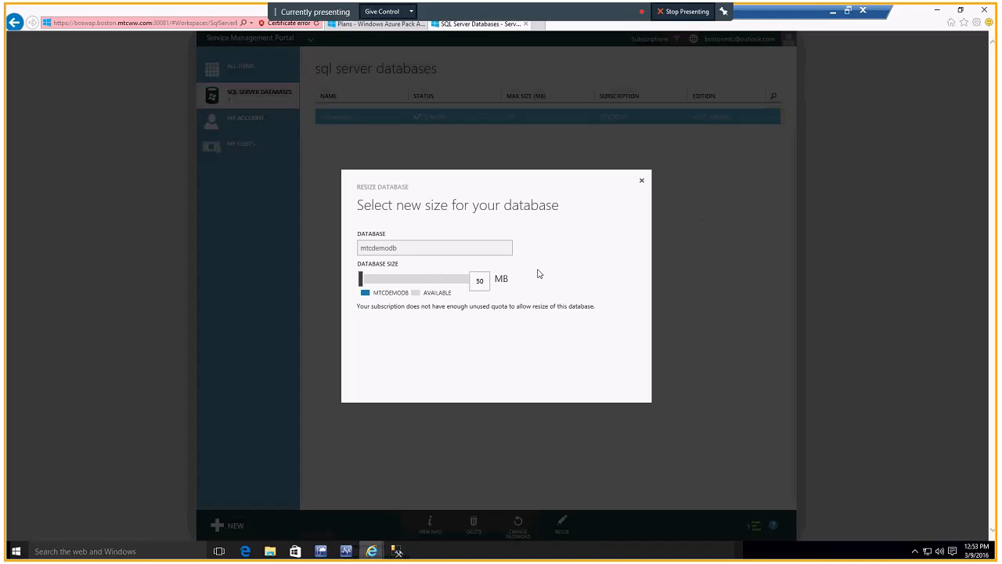
pyautogui.click(642, 181)
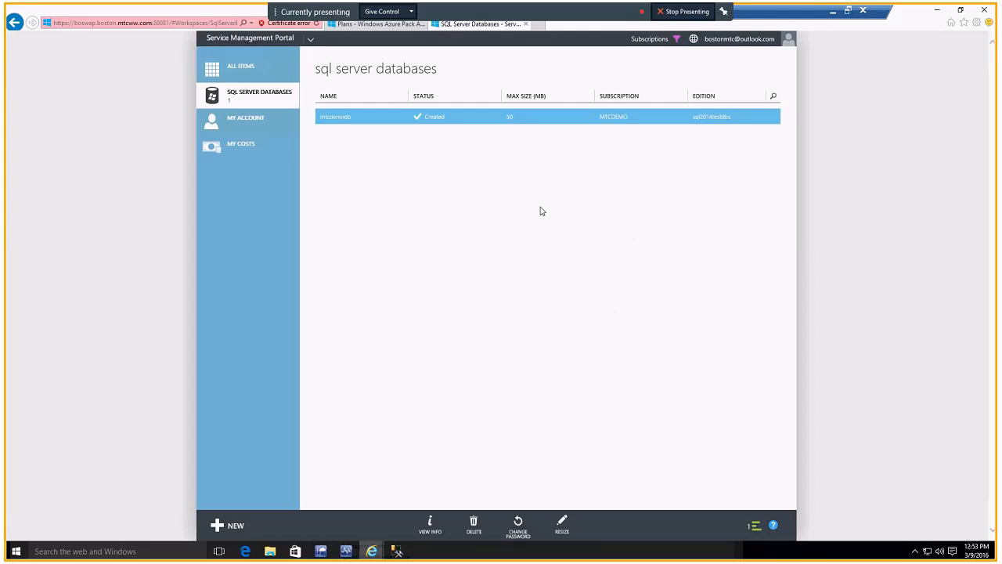
# Step: Switch to SQL Server Management Studio and disconnect the existing wapsql1,1433 server connection
pyautogui.click(396, 552)
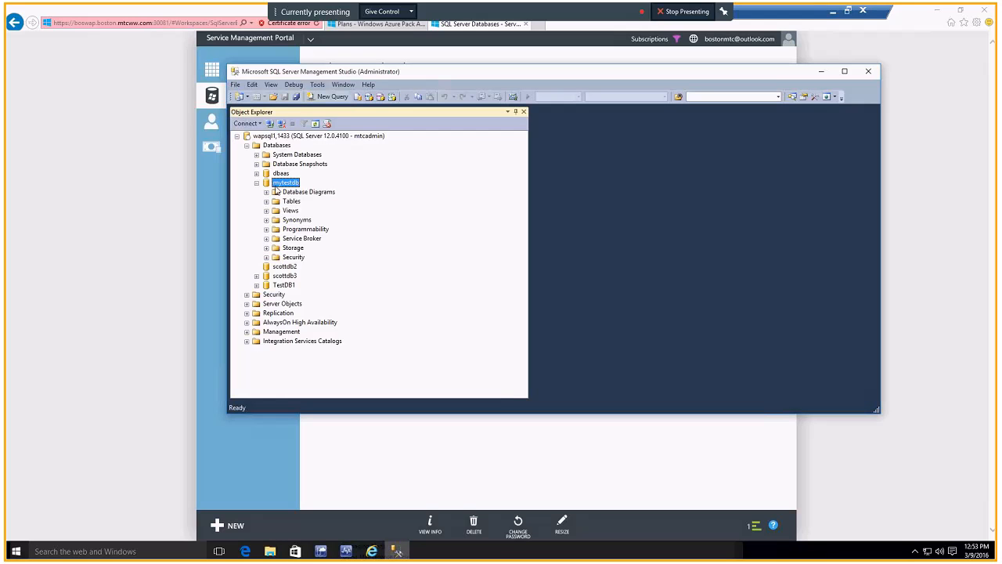
pyautogui.click(261, 137)
pyautogui.rightClick(260, 137)
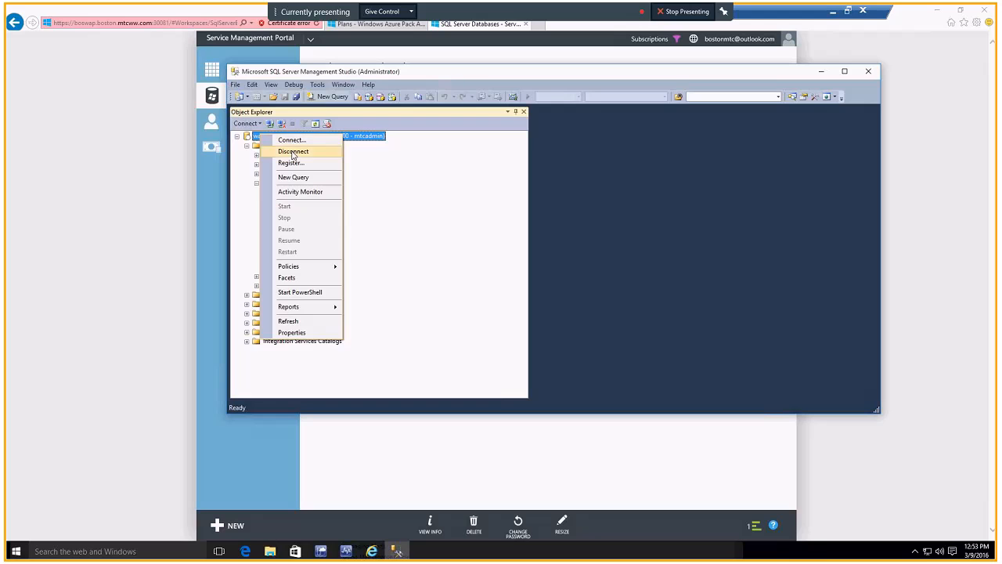
pyautogui.click(274, 150)
# Step: Connect to the database engine wapsql1,1433 with SQL Server Authentication, using the login mtcdemoadmin and its account password
pyautogui.click(254, 124)
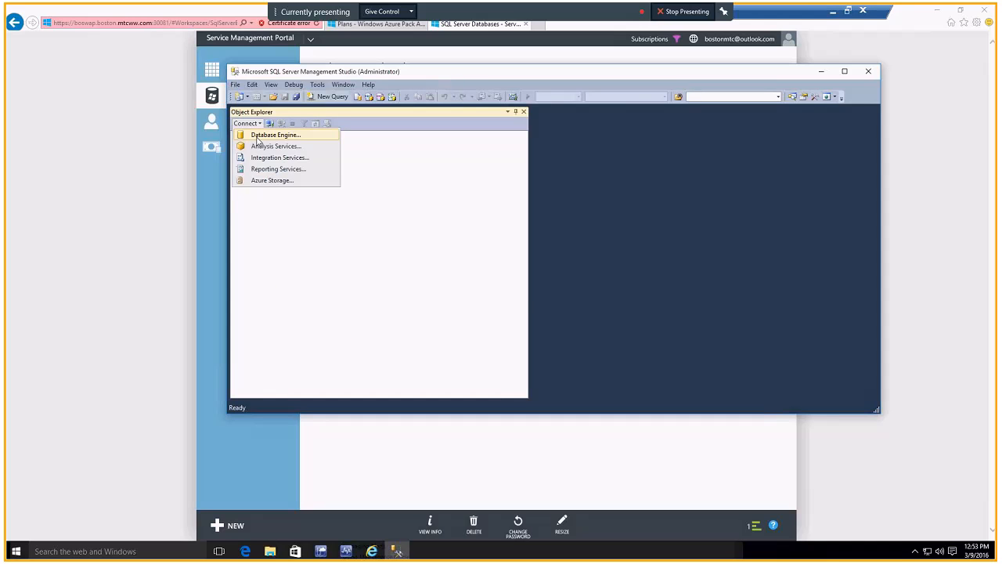
pyautogui.click(258, 138)
pyautogui.doubleClick(556, 238)
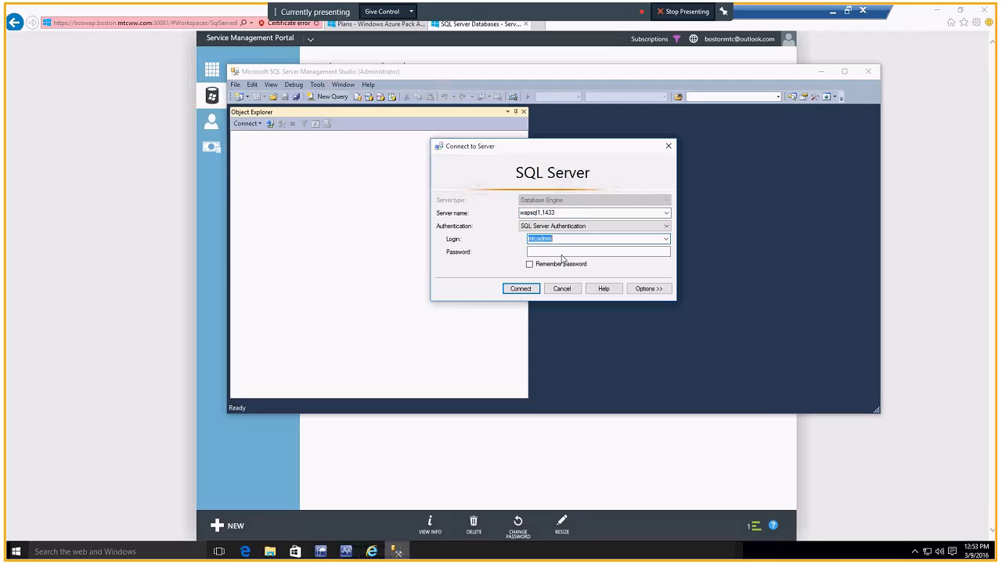
pyautogui.write('mtcdemoadmin')
pyautogui.click(574, 251)
pyautogui.write('****')
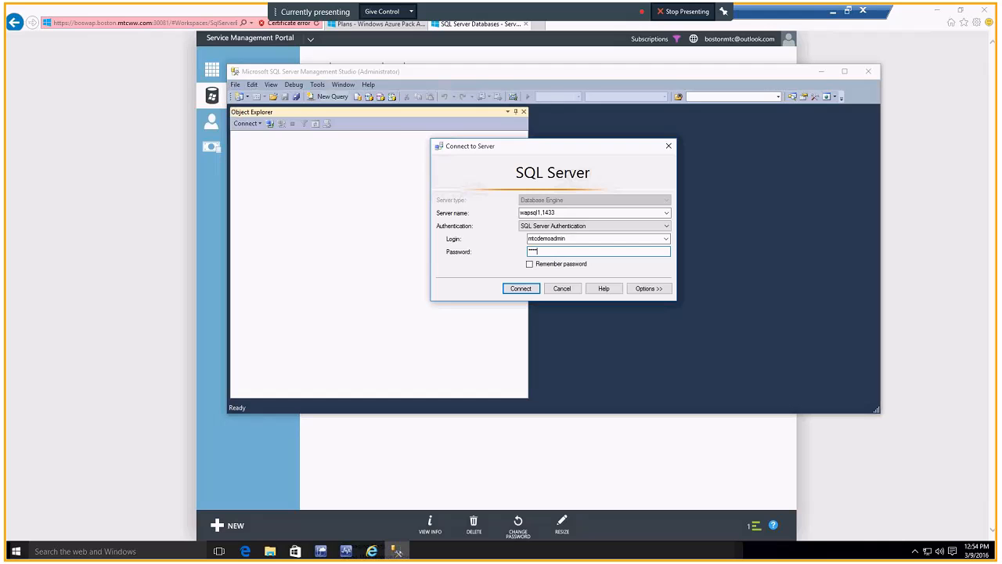
pyautogui.write('*')
pyautogui.press('Return')
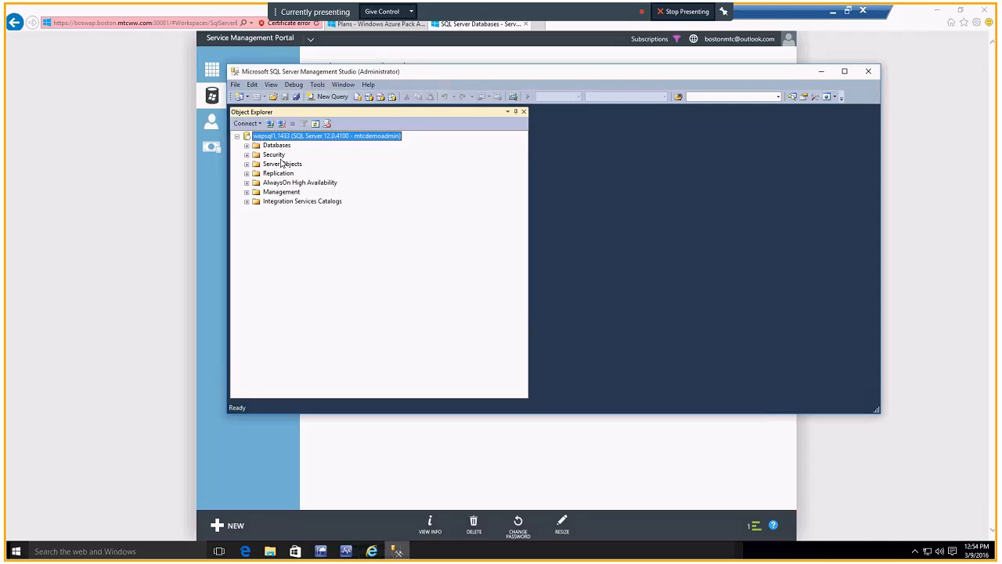
# Step: Expand the server's Databases folder and mtcdemodb, and try to expand its Database Diagrams
pyautogui.click(246, 145)
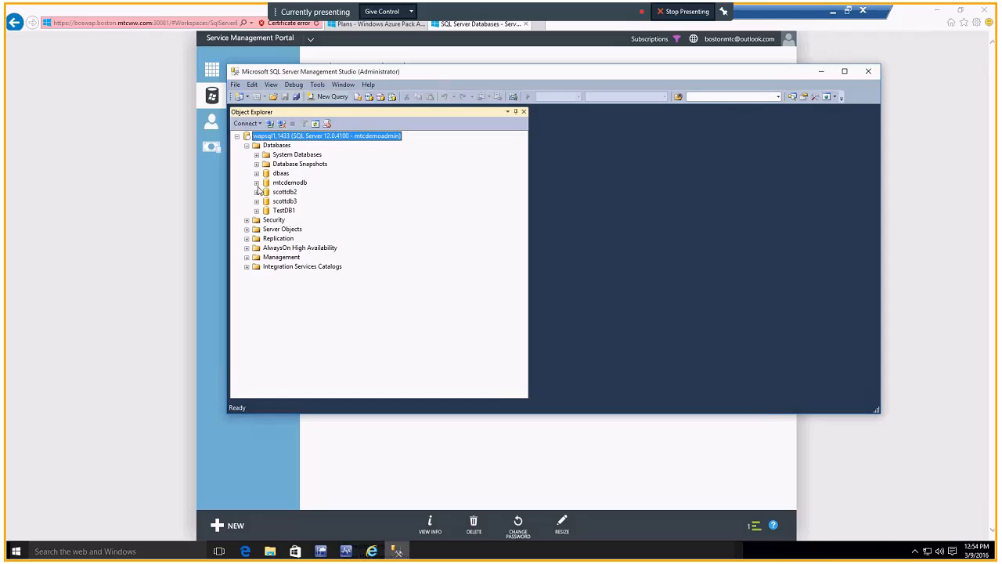
pyautogui.click(257, 183)
pyautogui.click(267, 184)
pyautogui.click(274, 193)
pyautogui.click(267, 193)
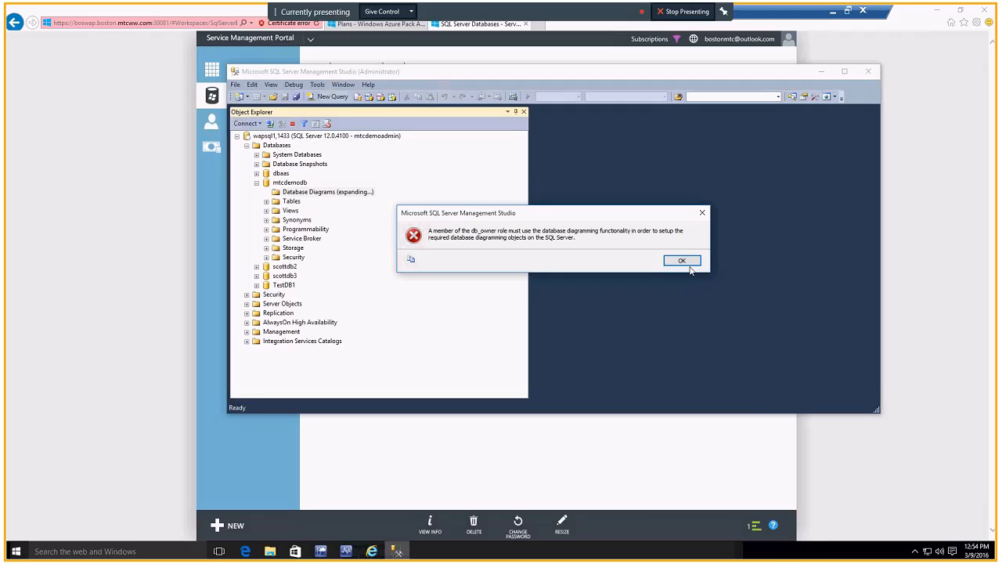
pyautogui.click(686, 261)
# Step: Try to expand the dbaas database with the tenant login, and minimize Management Studio to return to the portal
pyautogui.click(291, 202)
pyautogui.click(280, 184)
pyautogui.rightClick(279, 184)
pyautogui.press('Escape')
pyautogui.click(256, 173)
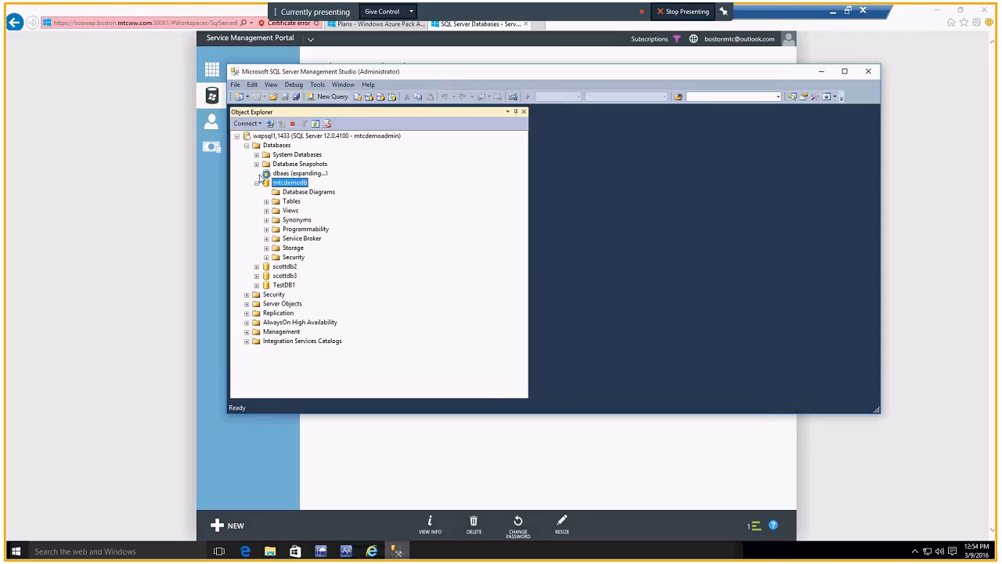
pyautogui.click(699, 262)
pyautogui.click(822, 72)
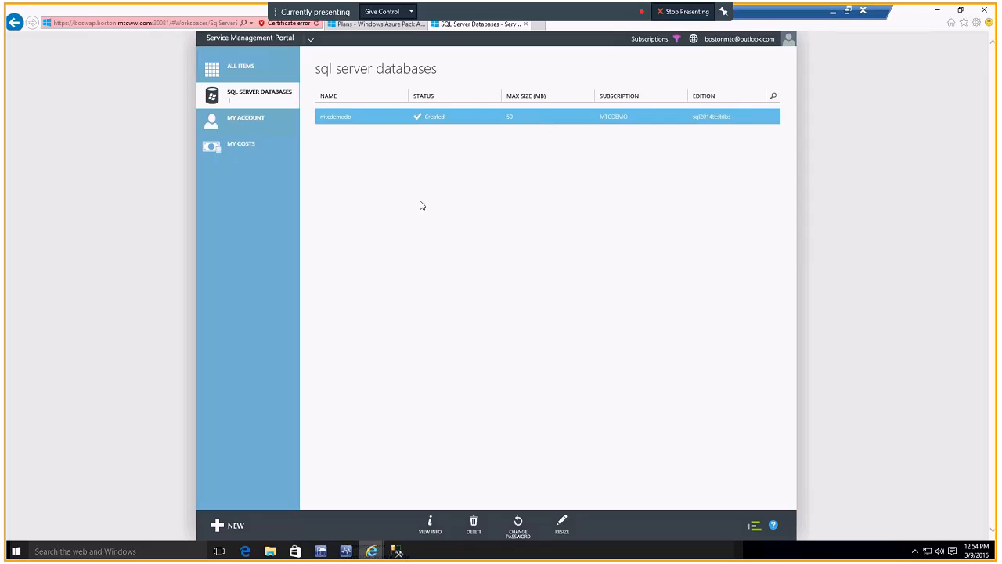
# Step: Switch to the PowerPoint presentation, show its slides from DBaaS Options through the closing Microsoft slide, and end the slide show
pyautogui.click(834, 12)
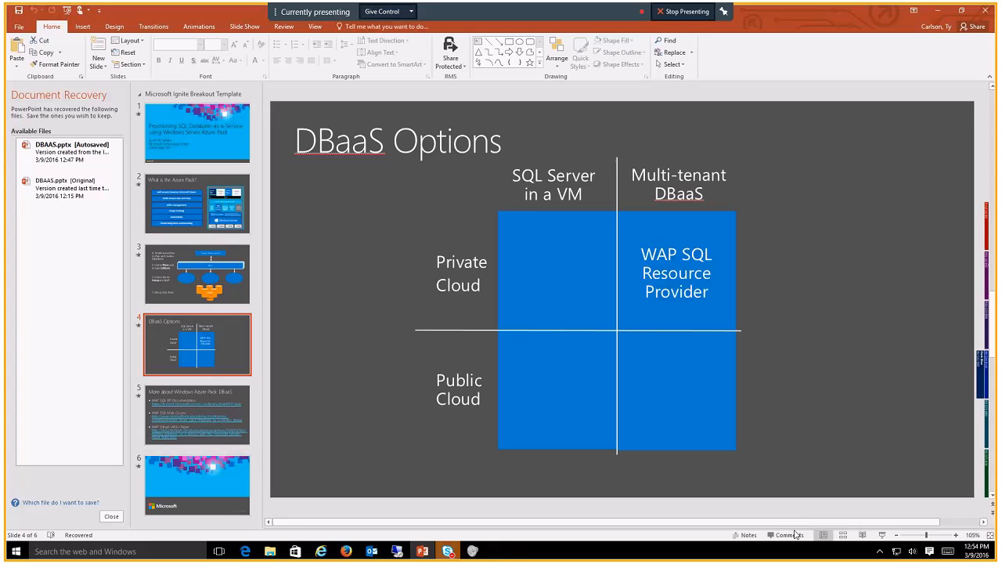
pyautogui.click(882, 535)
pyautogui.press('Right')
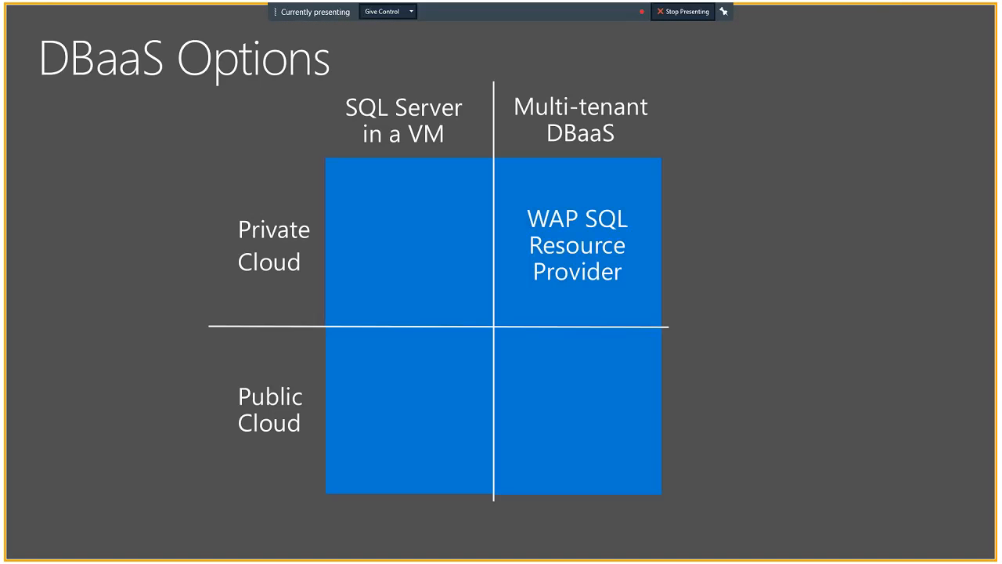
pyautogui.press('Right')
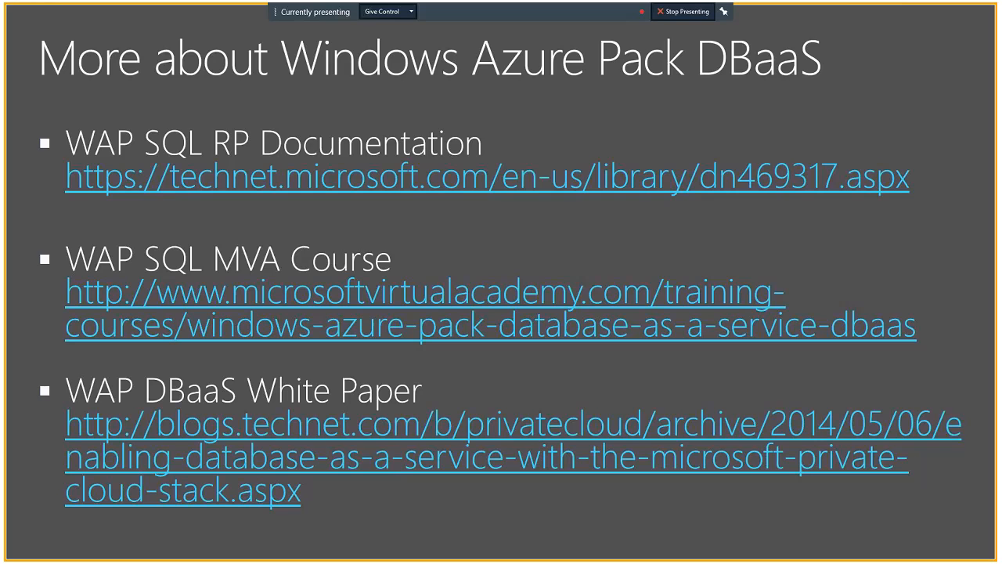
pyautogui.press('Right')
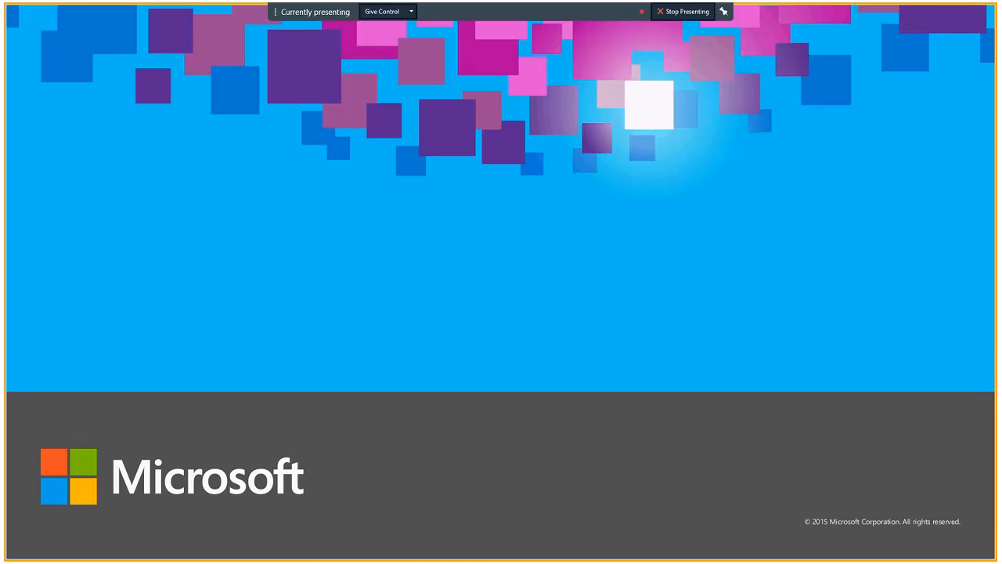
pyautogui.press('Escape')
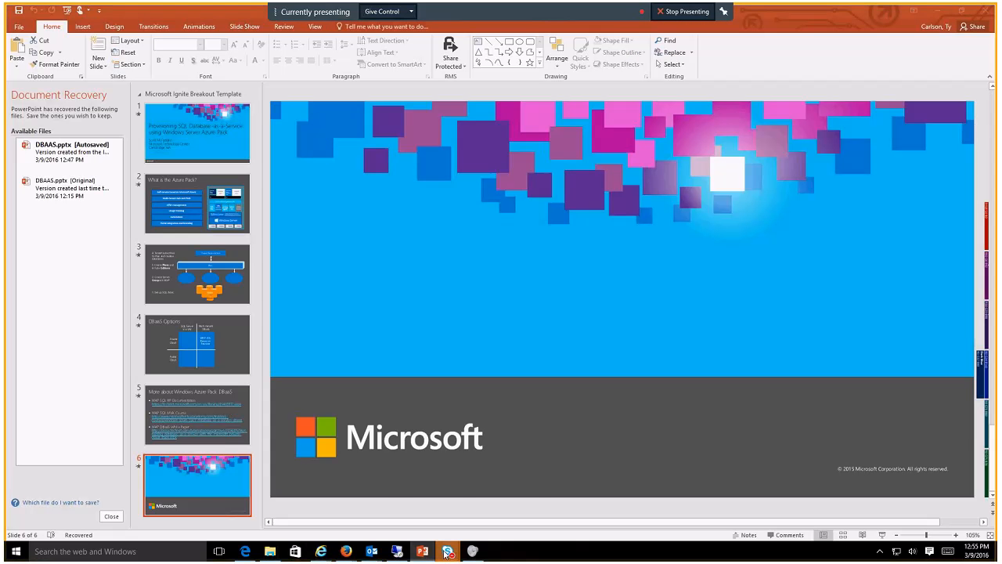
# Step: Switch to the two-participant Skype meeting window
pyautogui.moveTo(448, 550)
pyautogui.moveTo(458, 519)
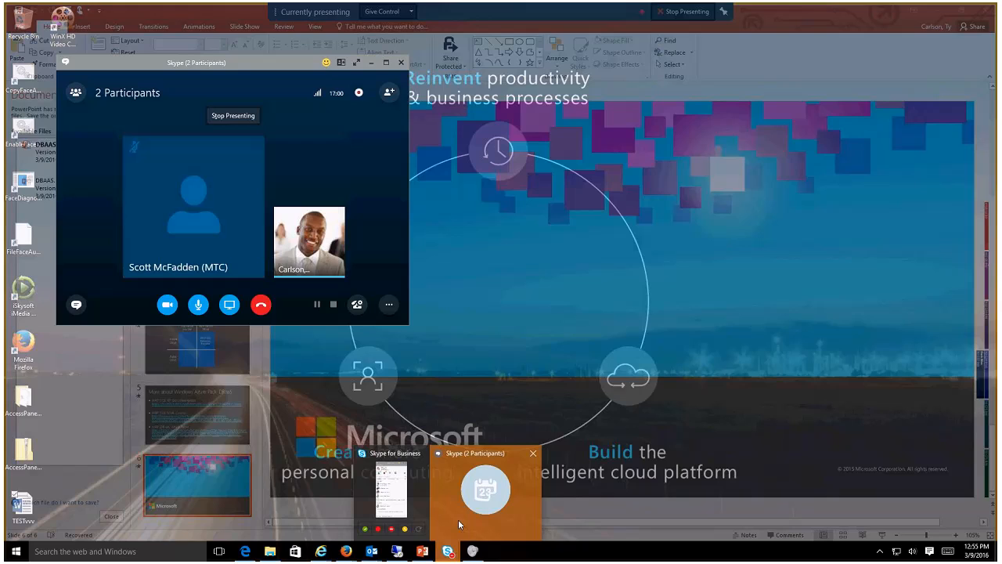
pyautogui.click(454, 450)
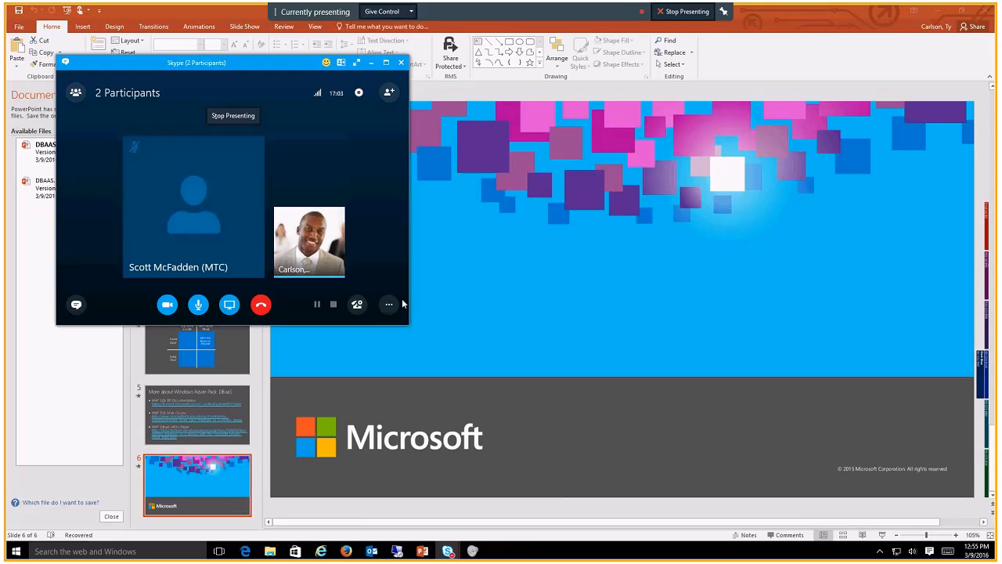